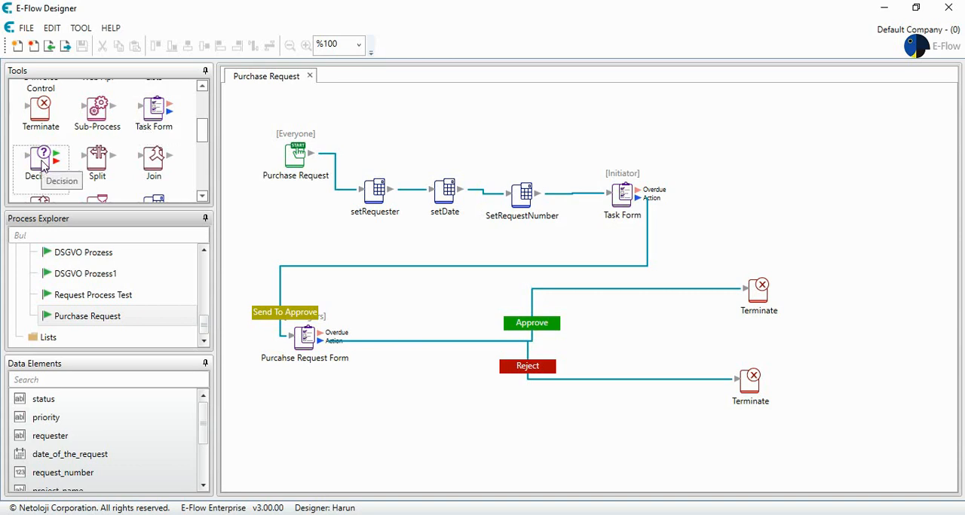
- Add a Decision element below the Managers form and spread out the upper-row elements and that form to make room
drag(43, 165, 359, 395)
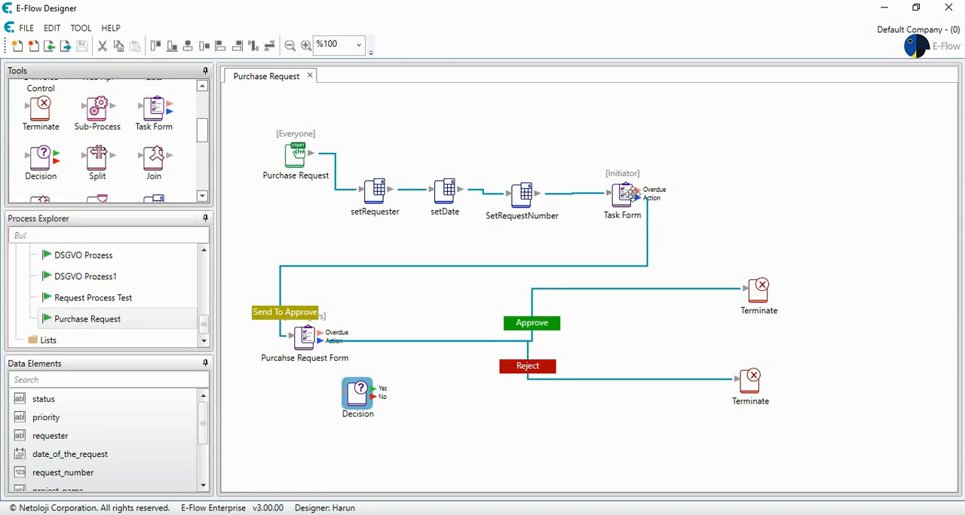
drag(626, 194, 818, 141)
drag(522, 194, 598, 140)
drag(436, 193, 473, 154)
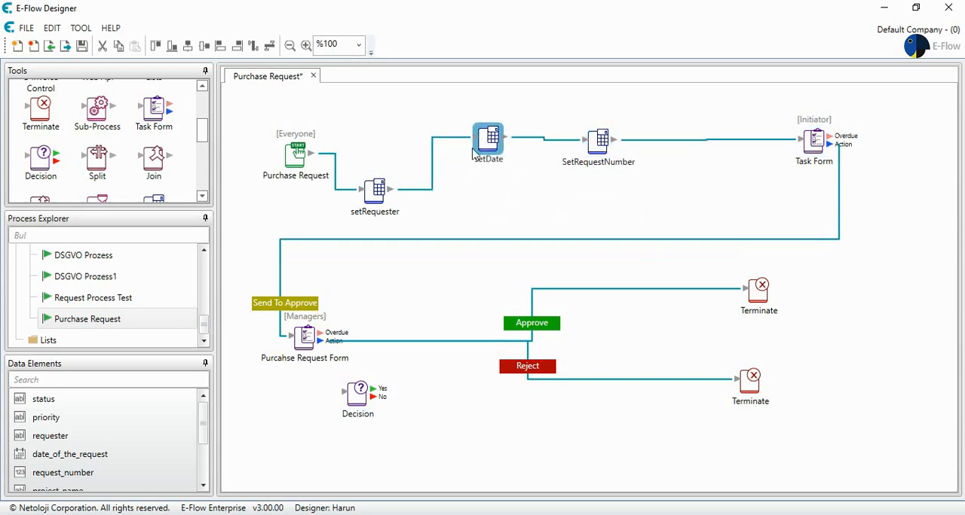
drag(375, 192, 393, 134)
drag(300, 338, 267, 314)
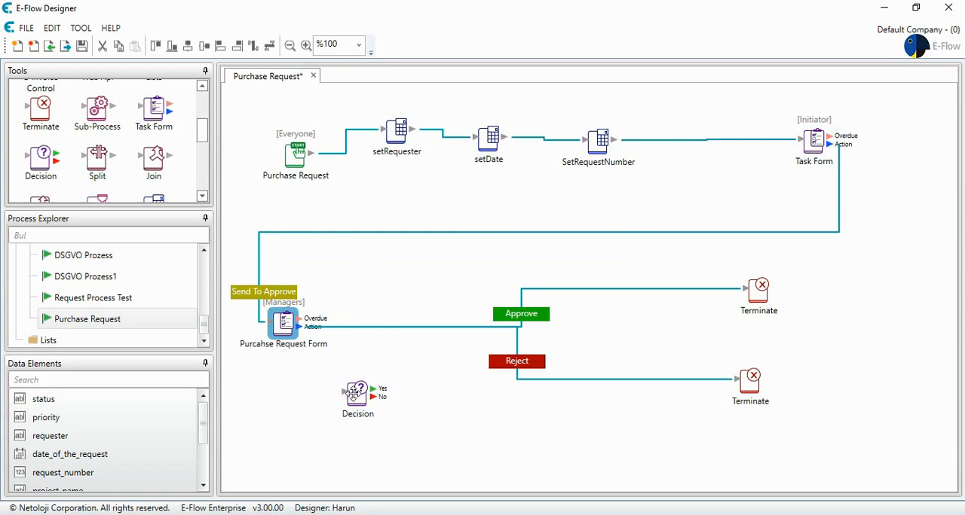
- Move the Decision element between the Managers form and the upper Terminate, and reroute the Approve connector into it
drag(359, 394, 600, 258)
click(593, 293)
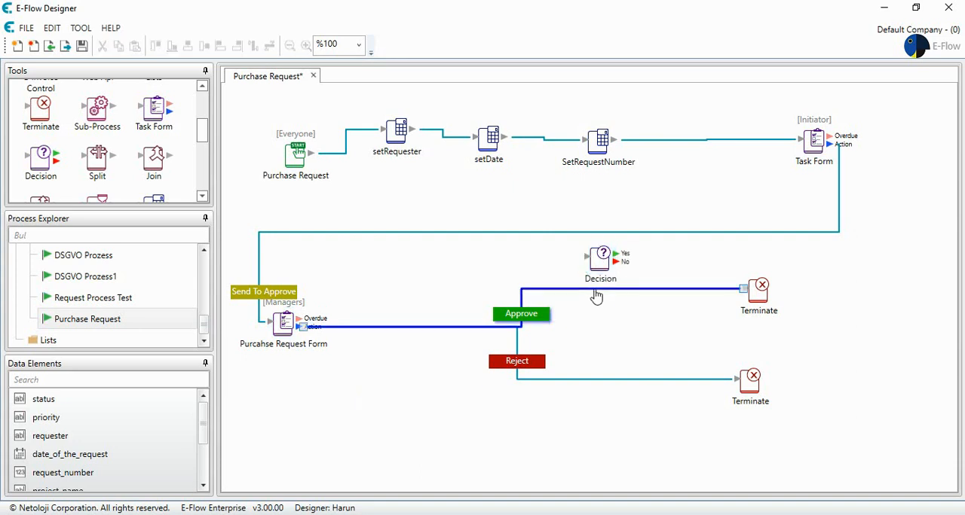
drag(743, 290, 586, 286)
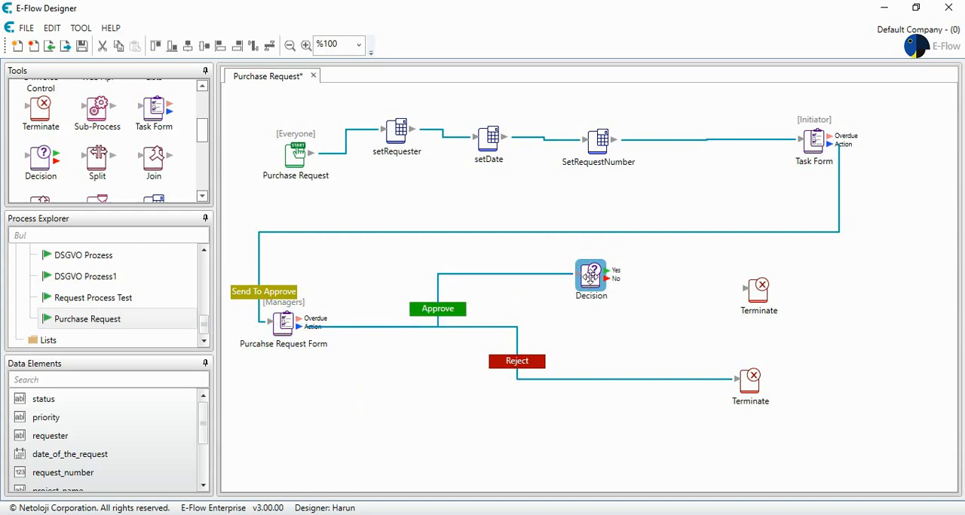
- Open the Decision's expression in the formula editor and insert the GetLineItemSummary(table) function
double_click(591, 276)
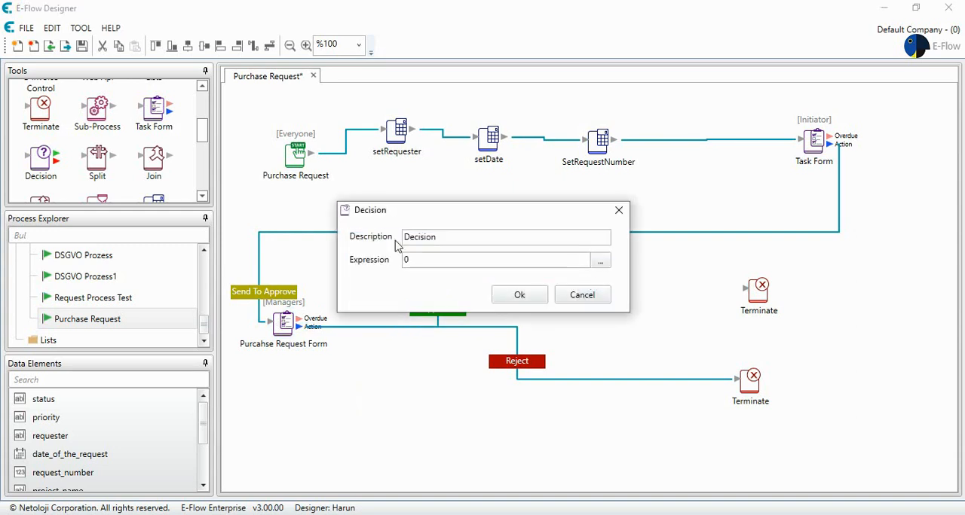
click(600, 261)
click(330, 178)
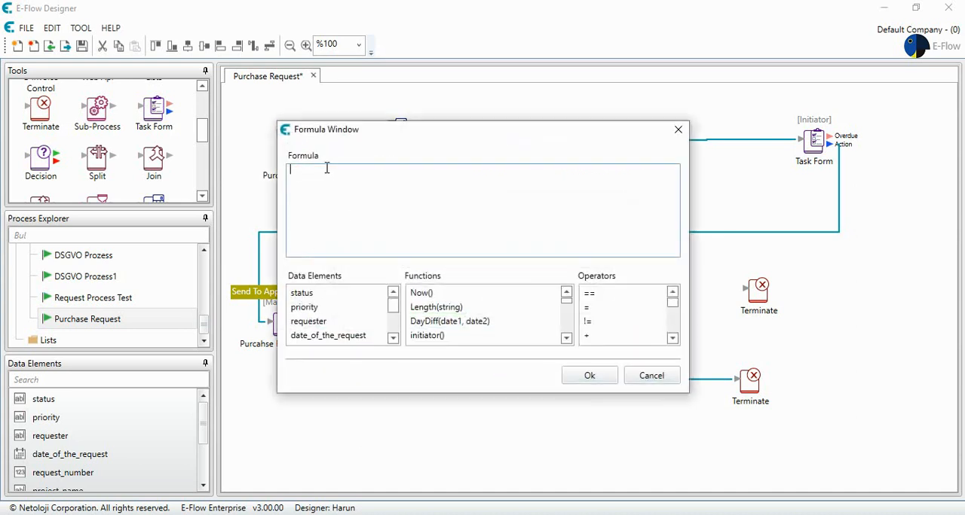
click(466, 294)
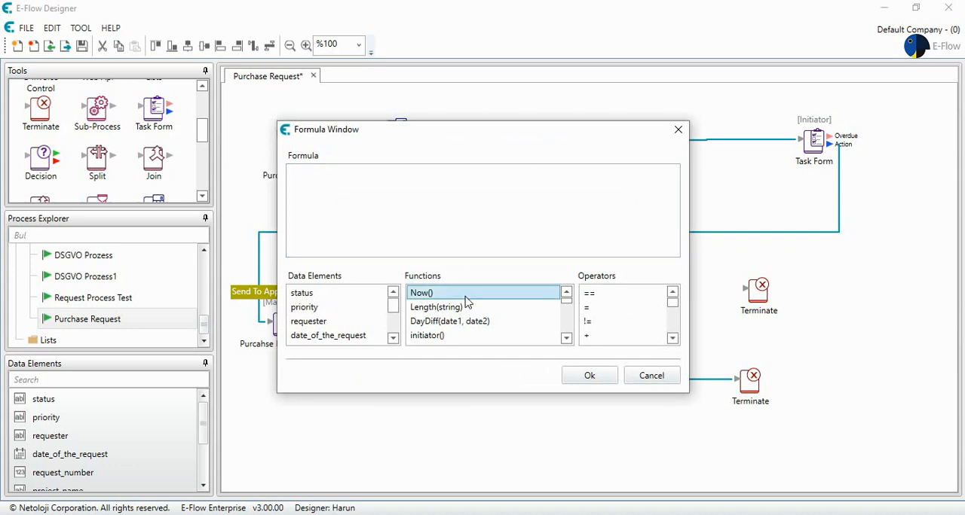
key(g)
click(566, 340)
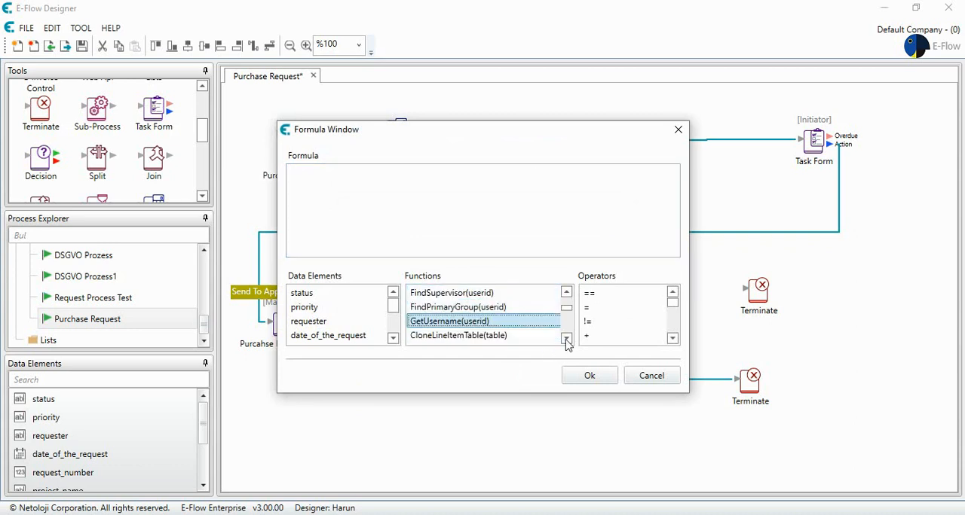
click(566, 340)
click(566, 340)
click(566, 340)
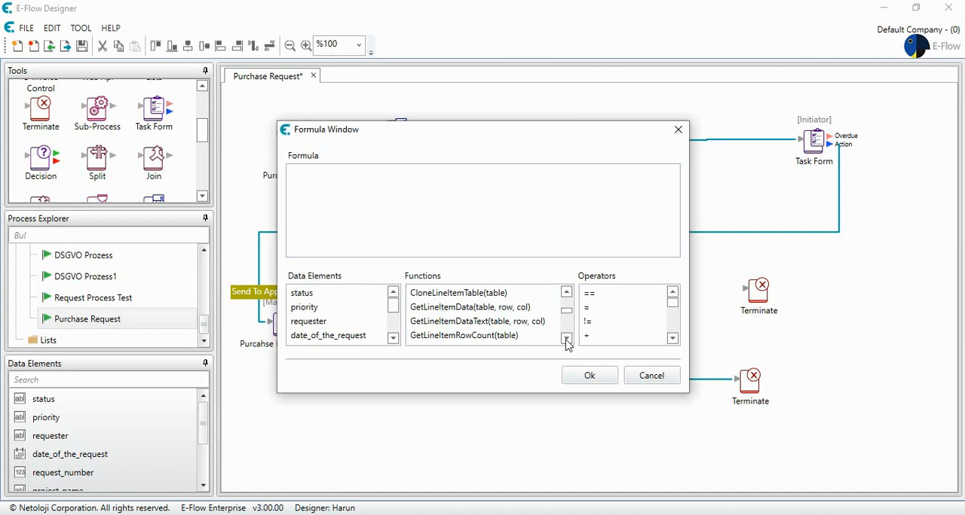
click(565, 340)
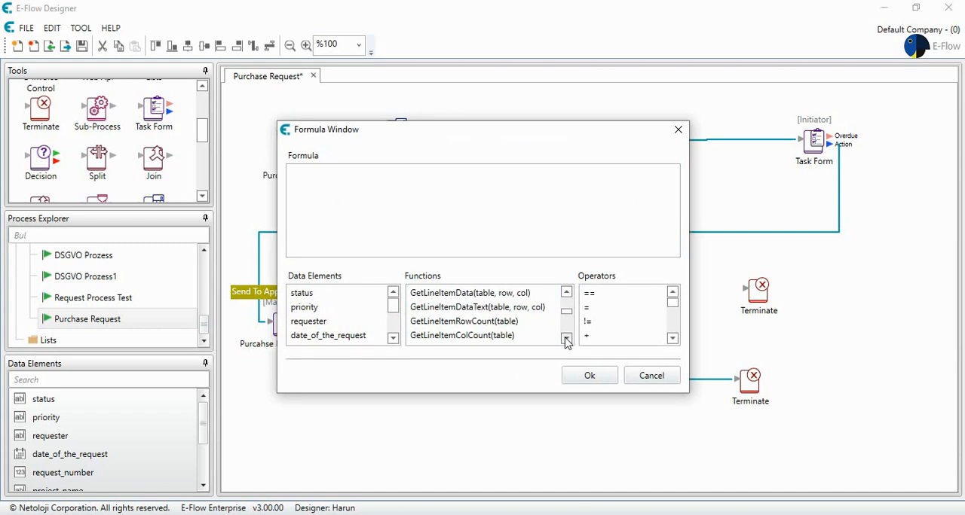
click(566, 340)
double_click(520, 335)
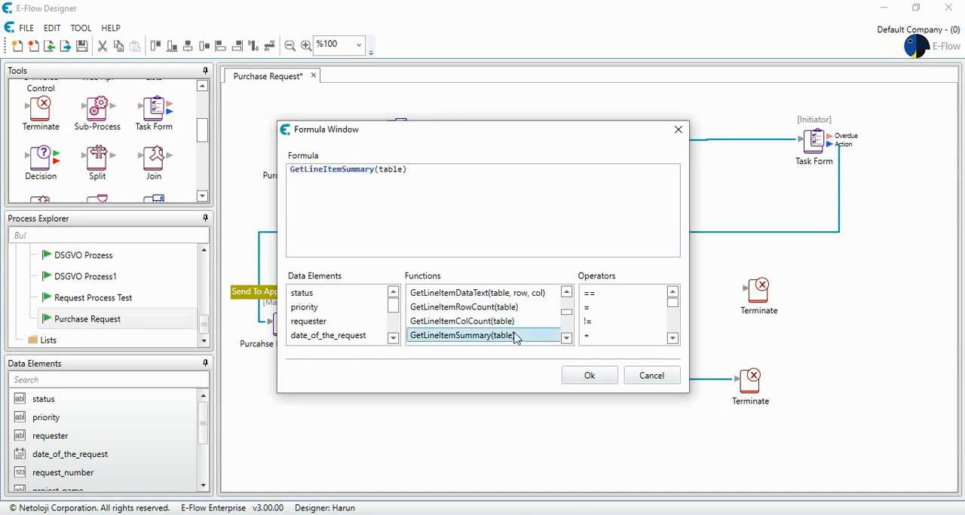
- Replace the function's table argument with the request_table data element
double_click(389, 170)
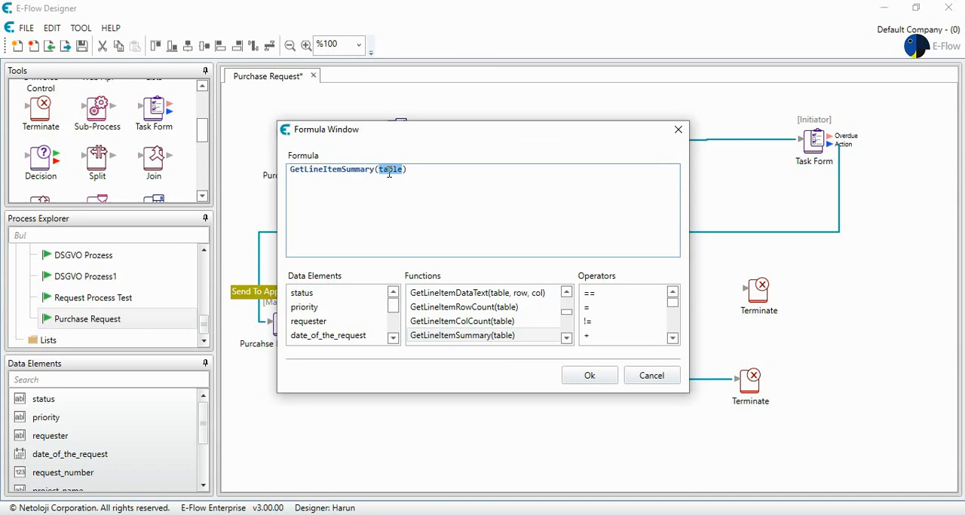
click(393, 339)
click(393, 339)
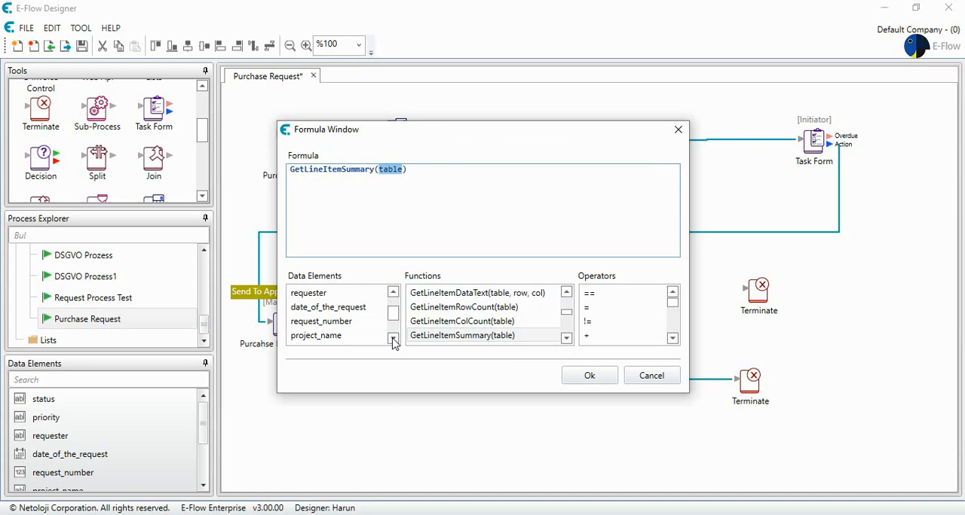
click(392, 339)
click(393, 339)
click(392, 339)
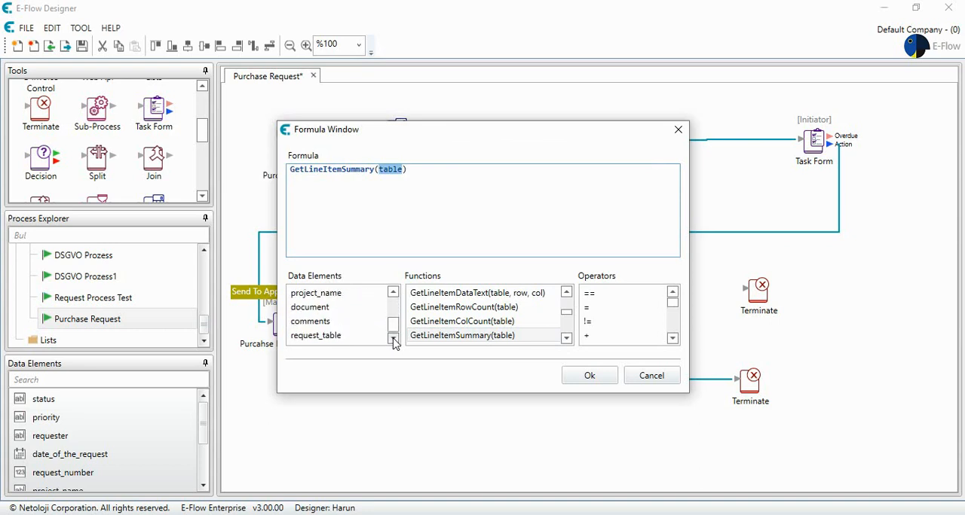
double_click(347, 337)
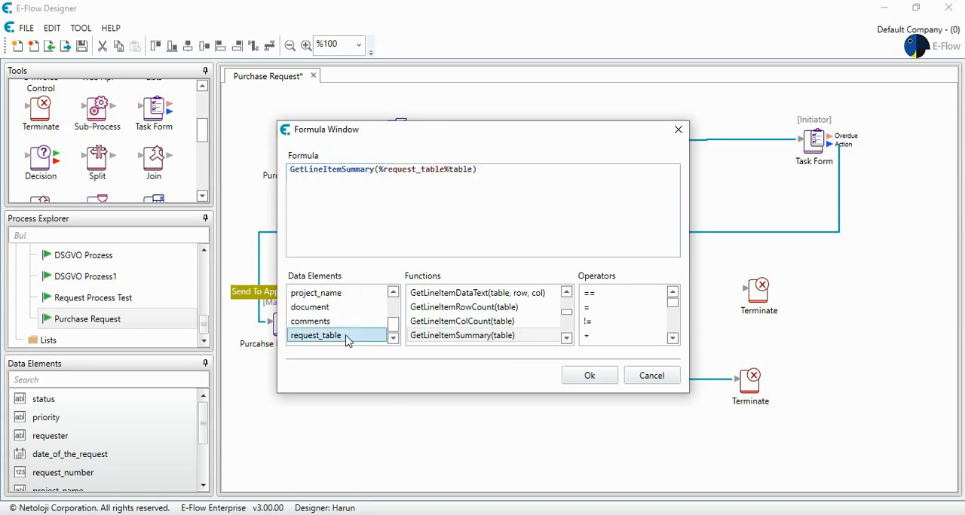
click(472, 172)
key(BackSpace)
key(BackSpace)
key(BackSpace)
key(BackSpace)
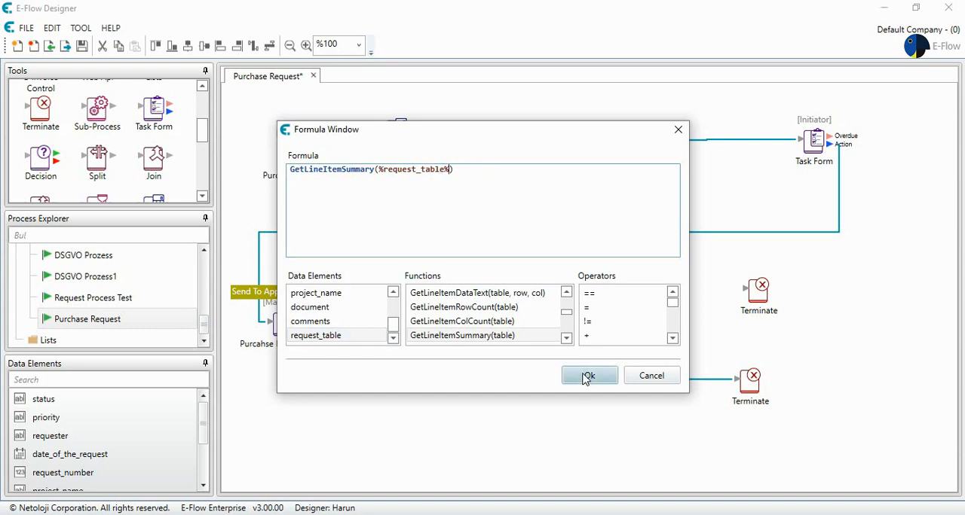
- Append the comparison > 5000 after the function's closing parenthesis and accept the formula
click(672, 339)
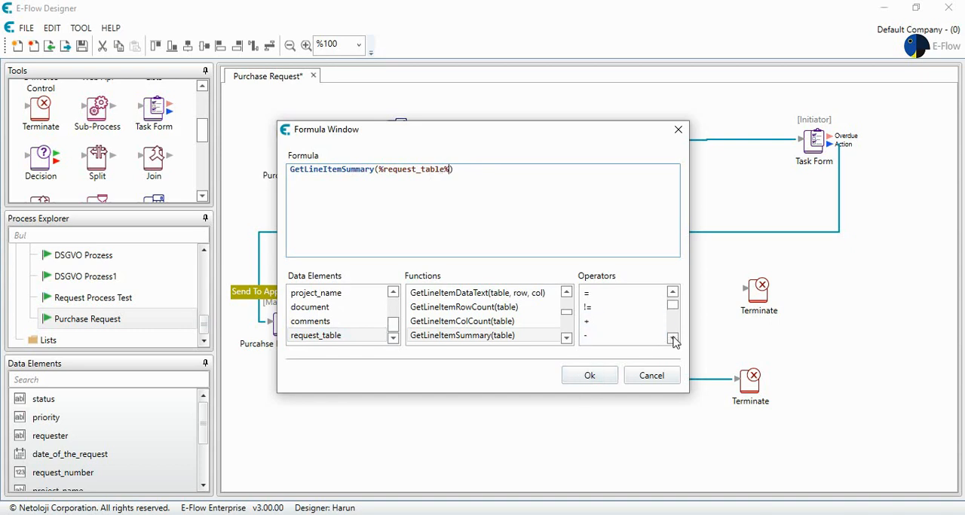
click(673, 338)
click(672, 338)
click(672, 338)
click(672, 339)
double_click(629, 330)
click(512, 179)
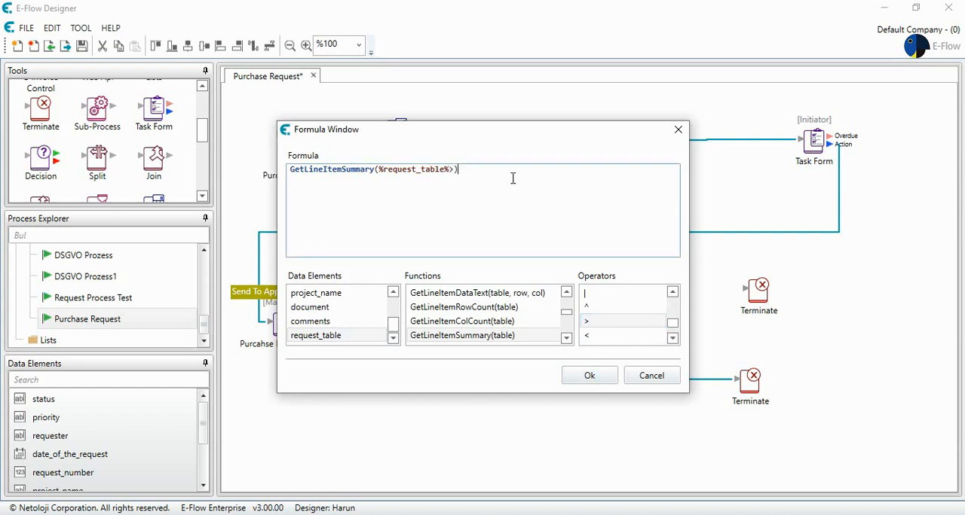
key(Left)
click(595, 324)
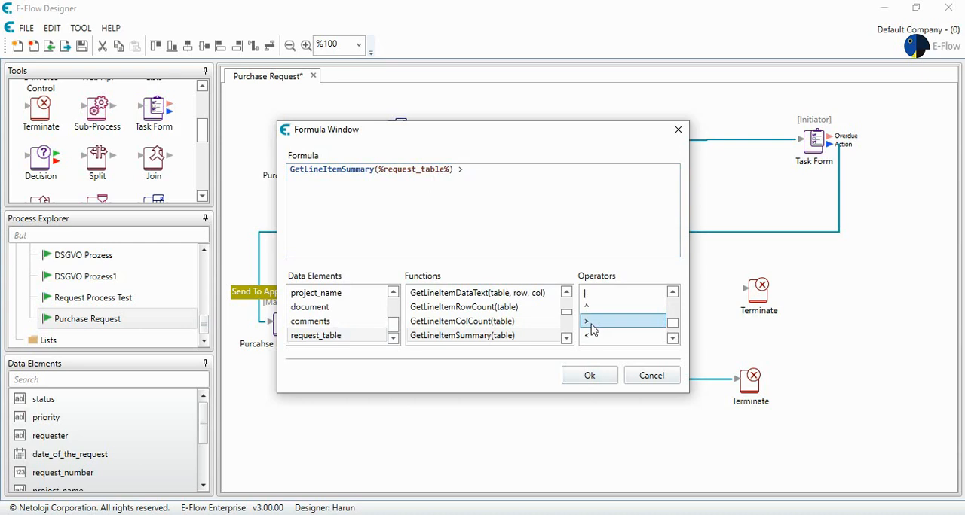
click(507, 185)
text(> 500)
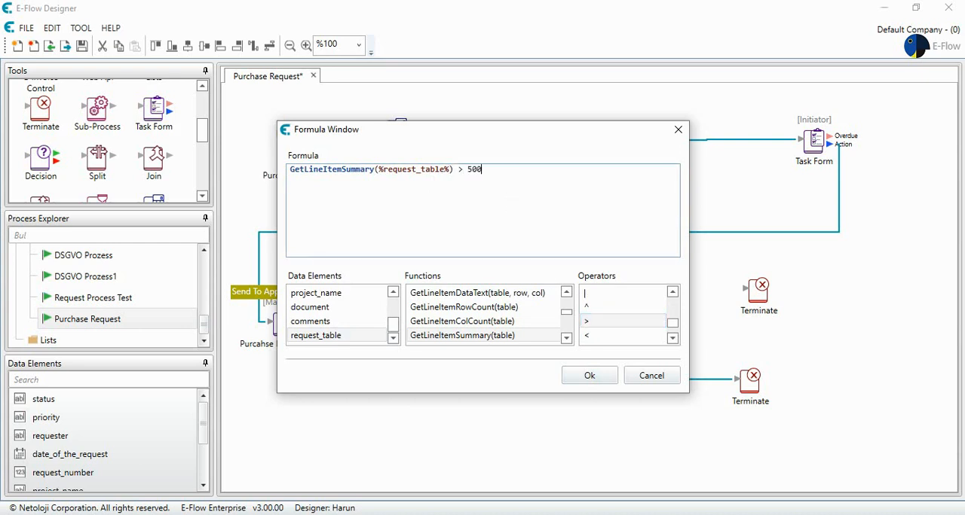
text(00)
click(589, 375)
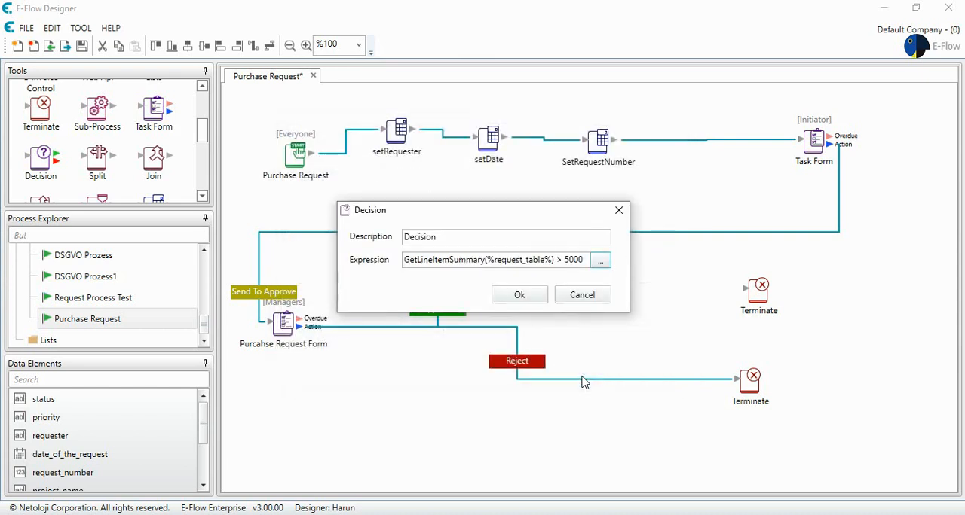
- Set the Decision's description to "Request > 5000" and save its properties
double_click(451, 236)
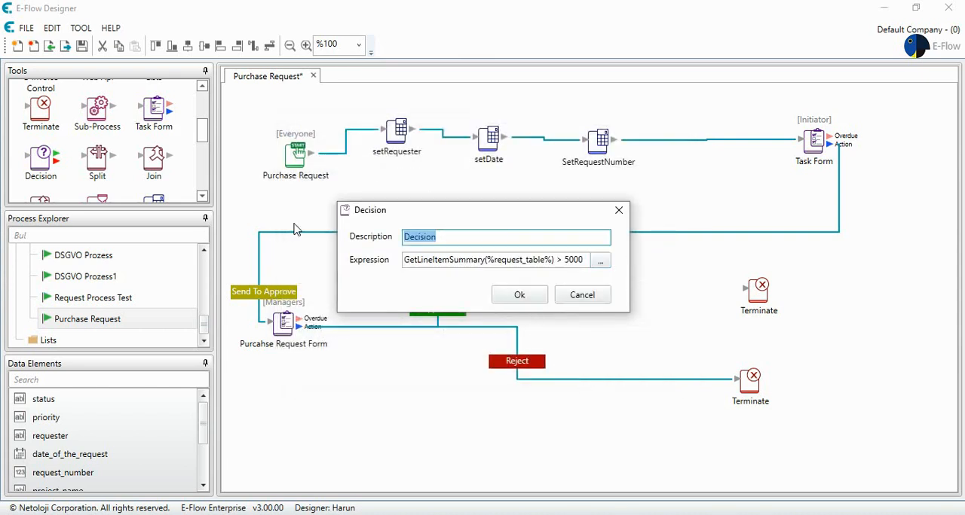
text(Request > 5000)
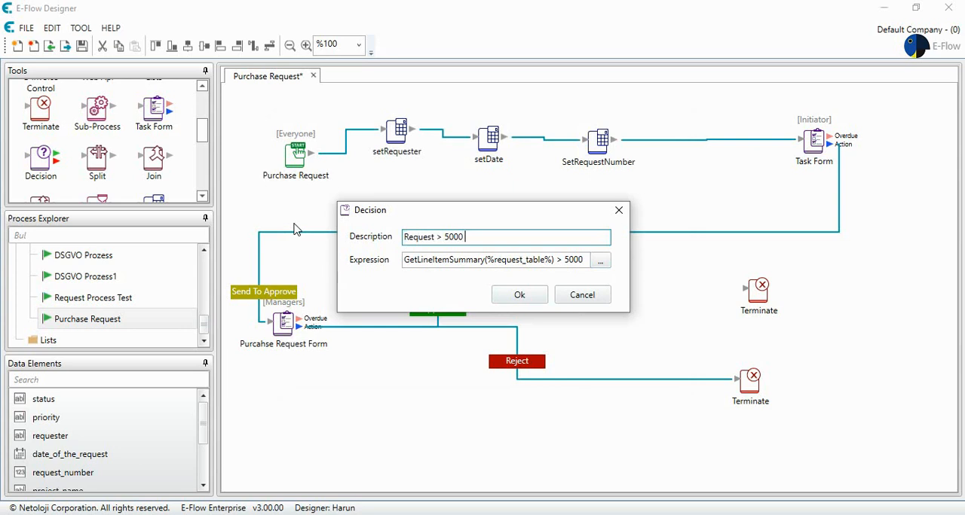
click(518, 295)
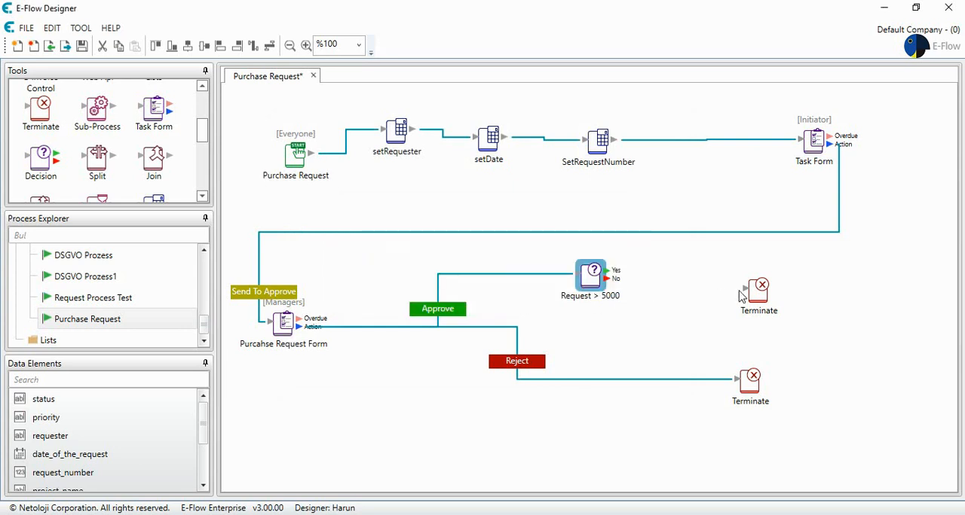
- Duplicate the Managers task form beside the Request > 5000 decision, shifting the upper Terminate aside to make room
click(283, 326)
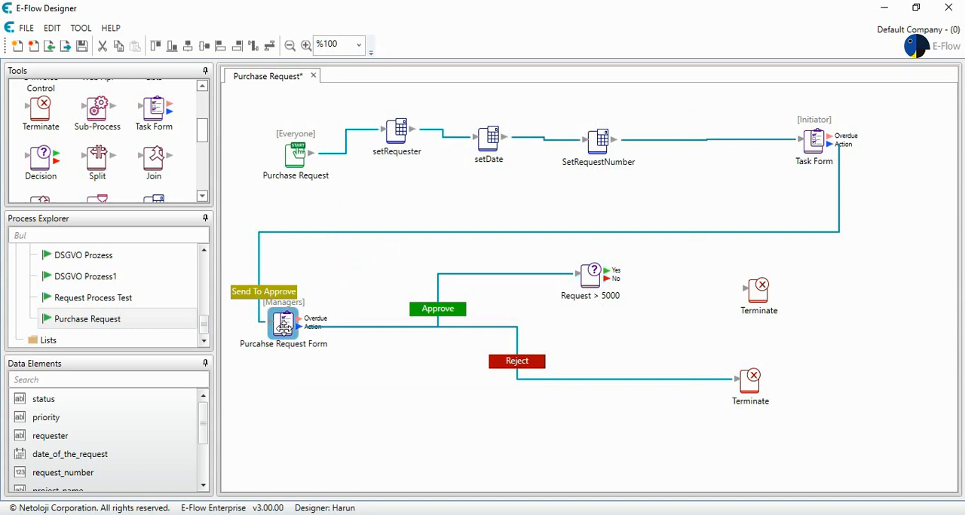
drag(284, 325, 678, 278)
drag(757, 294, 810, 294)
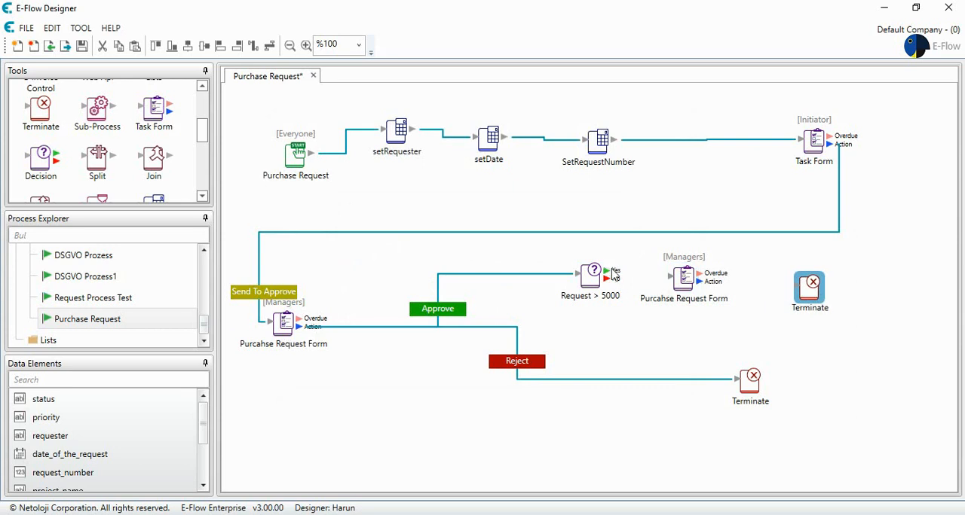
- Connect the decision's Yes output to the copied form and assign that form's tasks to Board Of Director
click(612, 276)
double_click(678, 279)
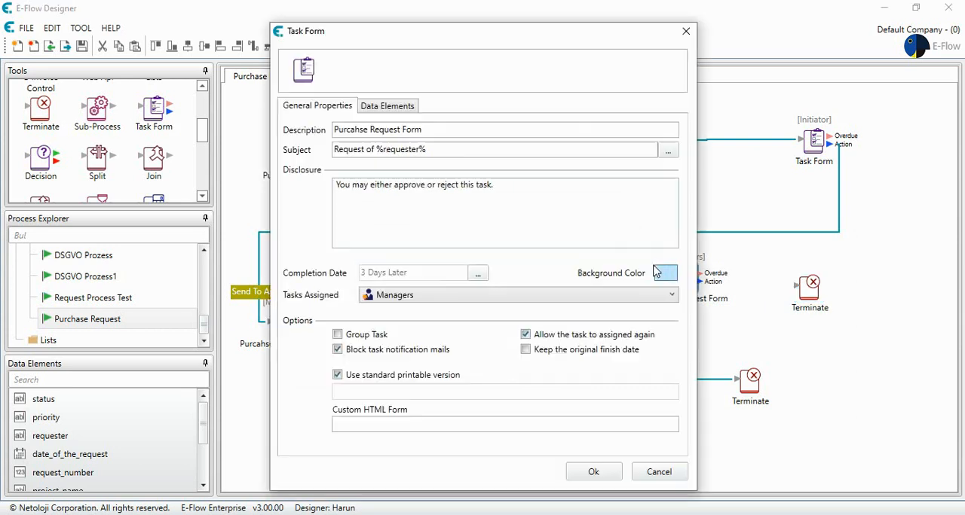
click(429, 295)
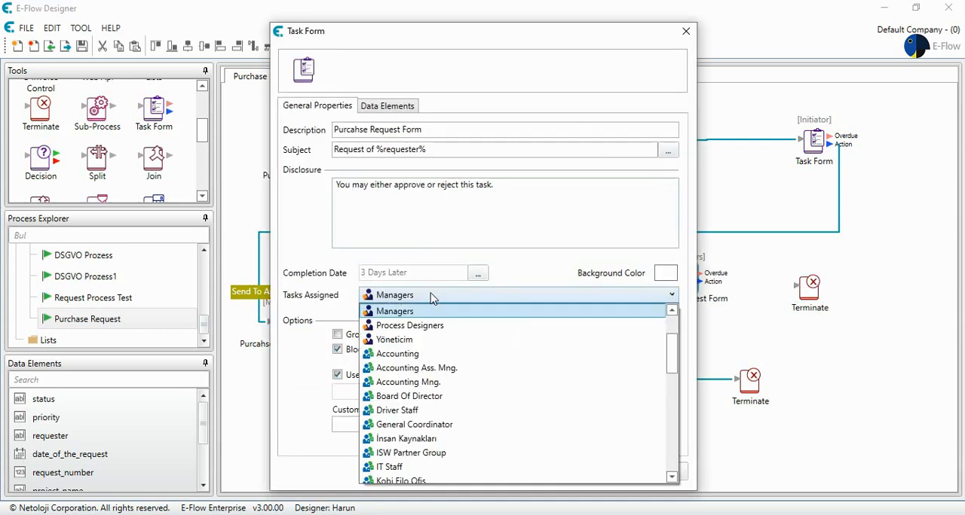
click(429, 397)
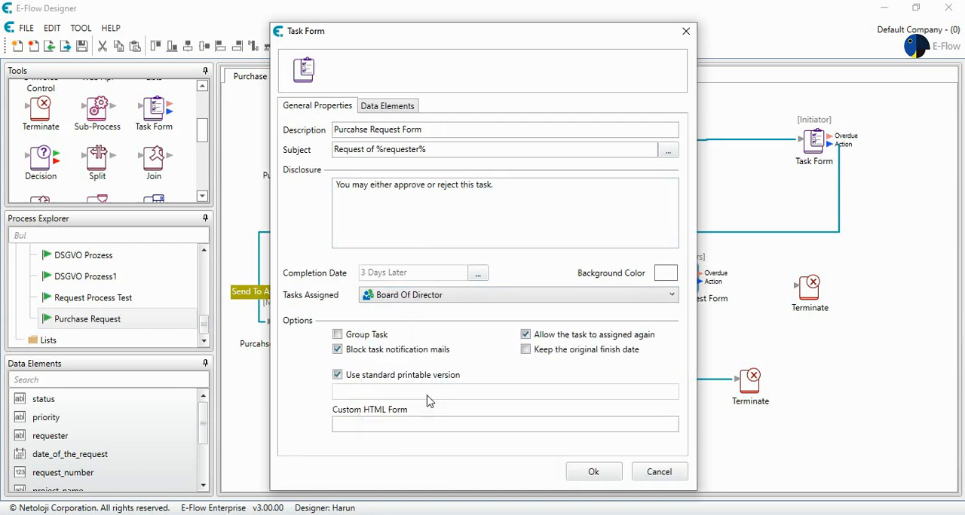
- Replace "reject" with "send to revision" in the copied form's disclosure text
double_click(449, 184)
text(sen)
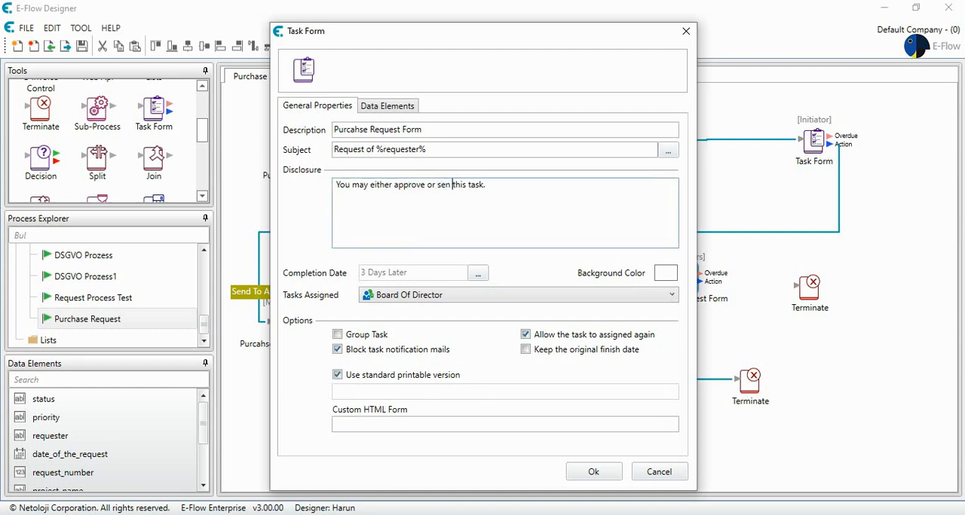
text(d to revision)
- Set the copied form's completion date to a relative timing of 4 days and save the form
click(478, 273)
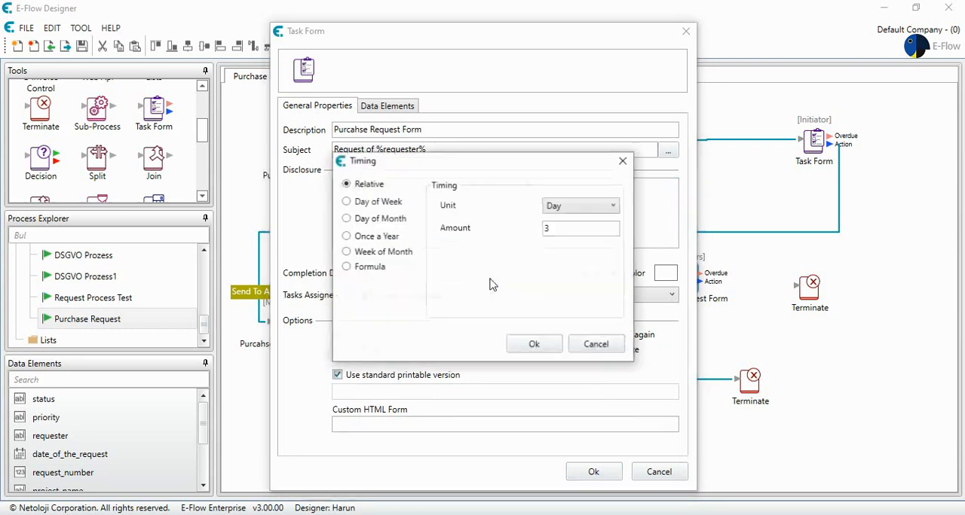
double_click(577, 228)
text(4)
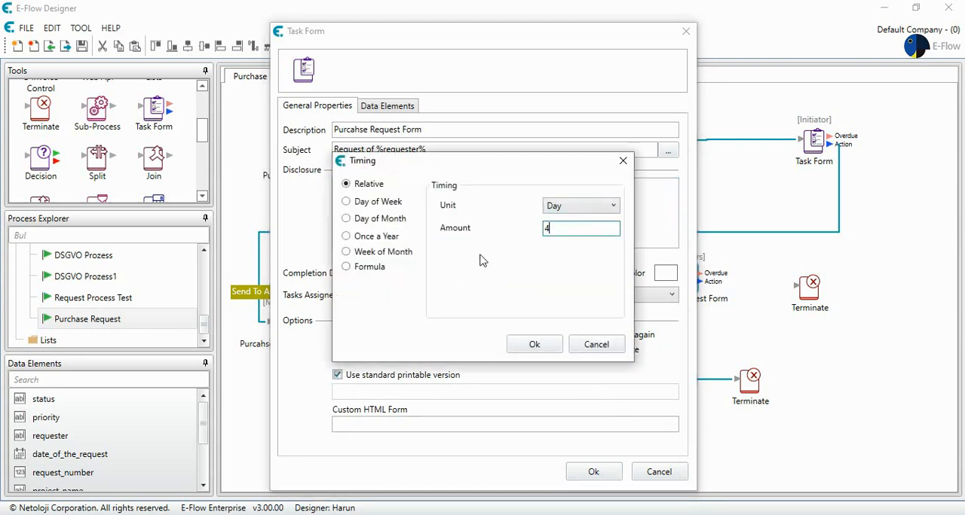
click(533, 344)
click(593, 472)
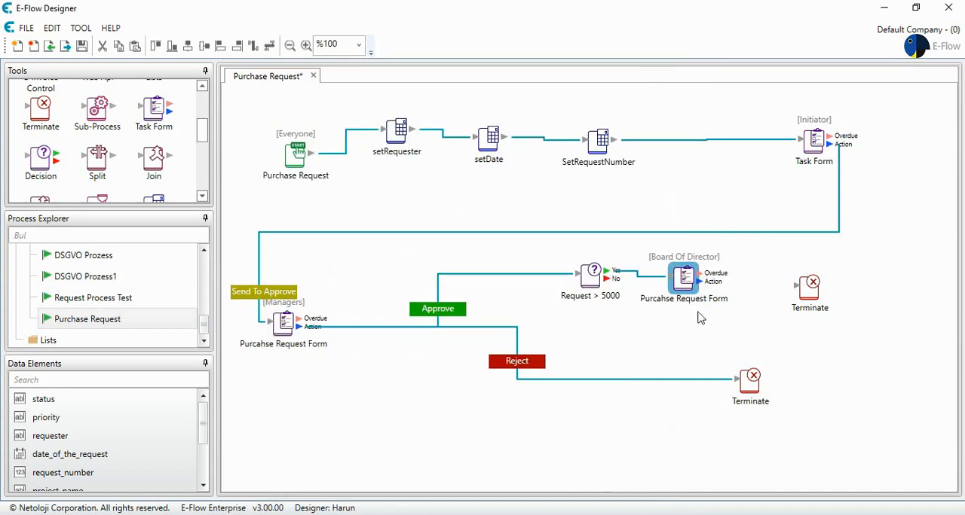
- Connect the Board Of Director form's Action output to the upper Terminate, shifted farther away, and name the connection's button "Aprrove"
drag(798, 283, 834, 279)
drag(686, 280, 830, 285)
double_click(769, 284)
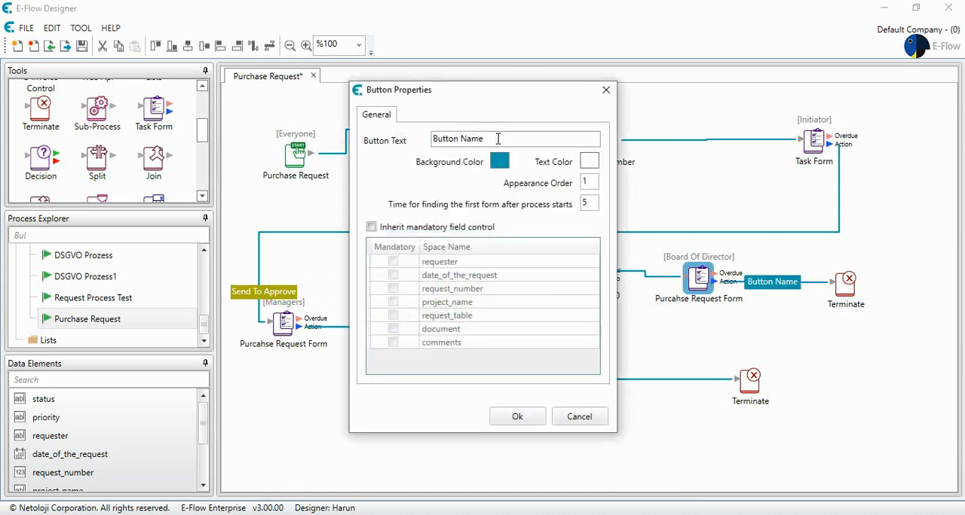
drag(486, 138, 361, 134)
text(Approve)
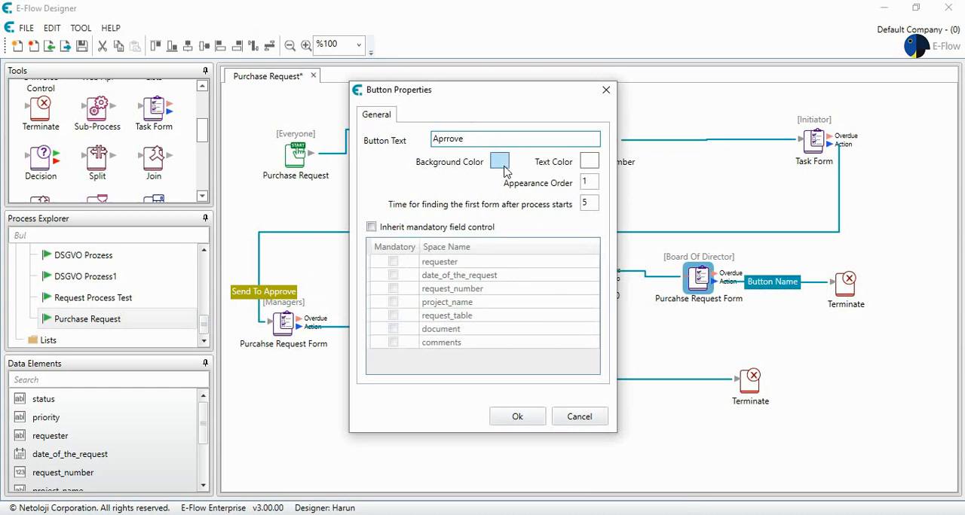
- Give the new Board Of Director button a green background and save its properties
click(499, 161)
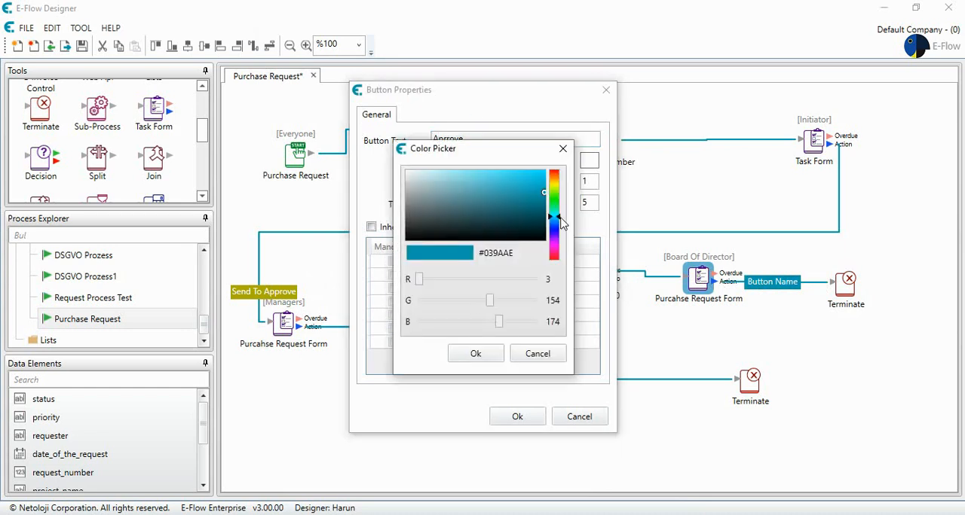
drag(559, 221, 557, 201)
click(475, 352)
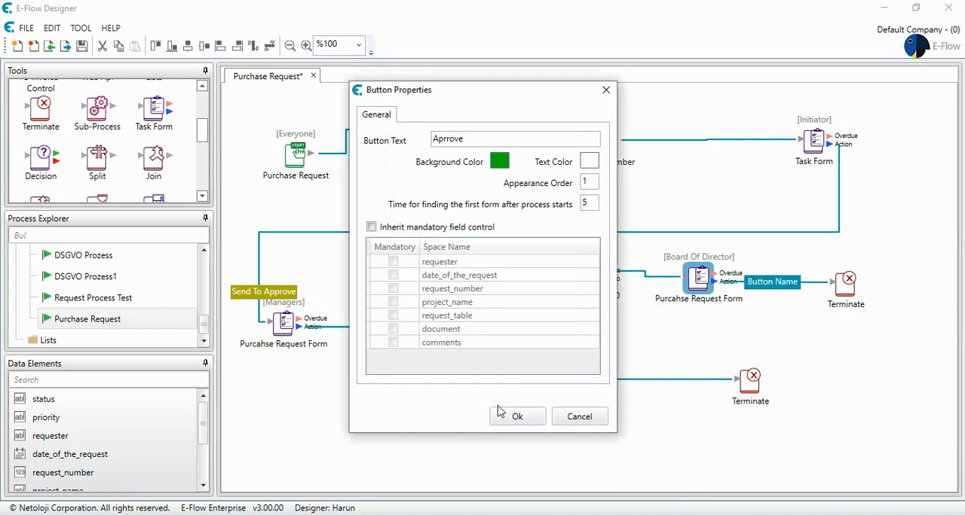
click(515, 416)
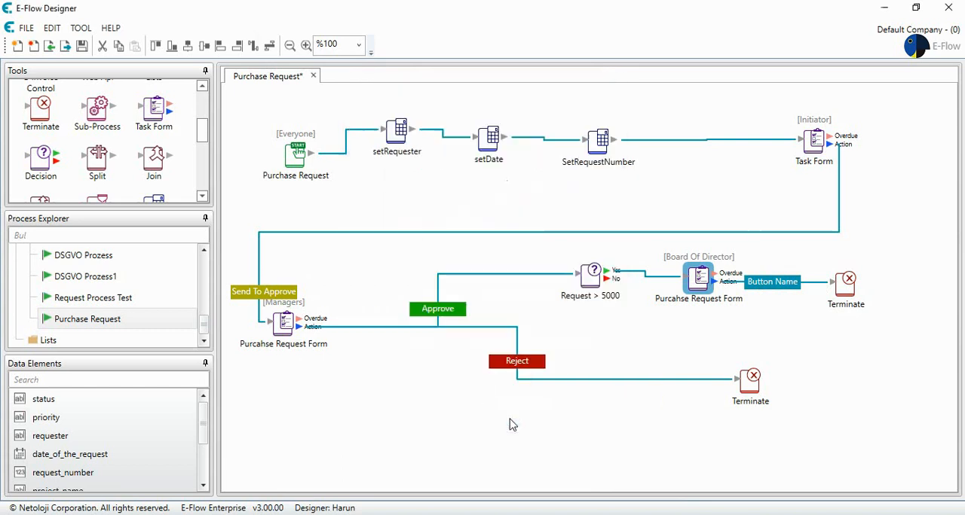
- Correct the Board Of Director button's text to "Approve"
double_click(760, 281)
click(450, 139)
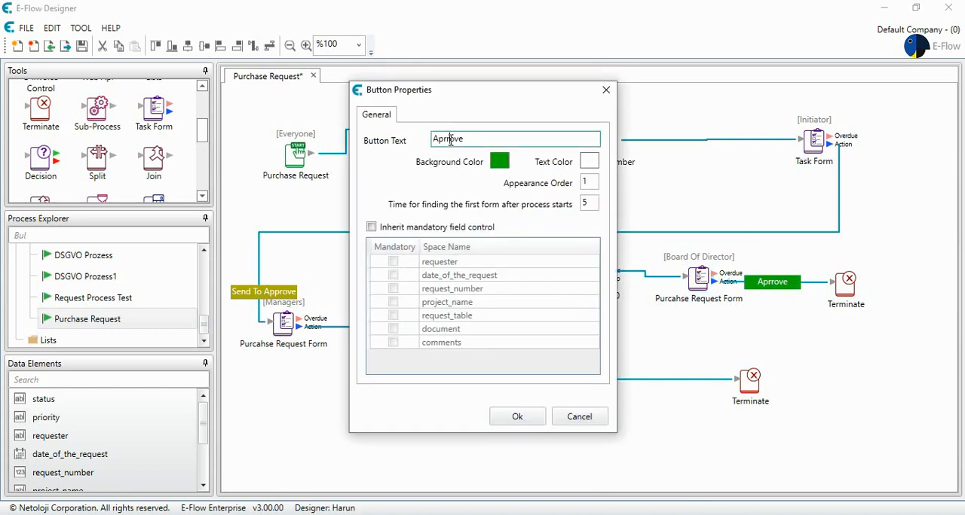
key(BackSpace)
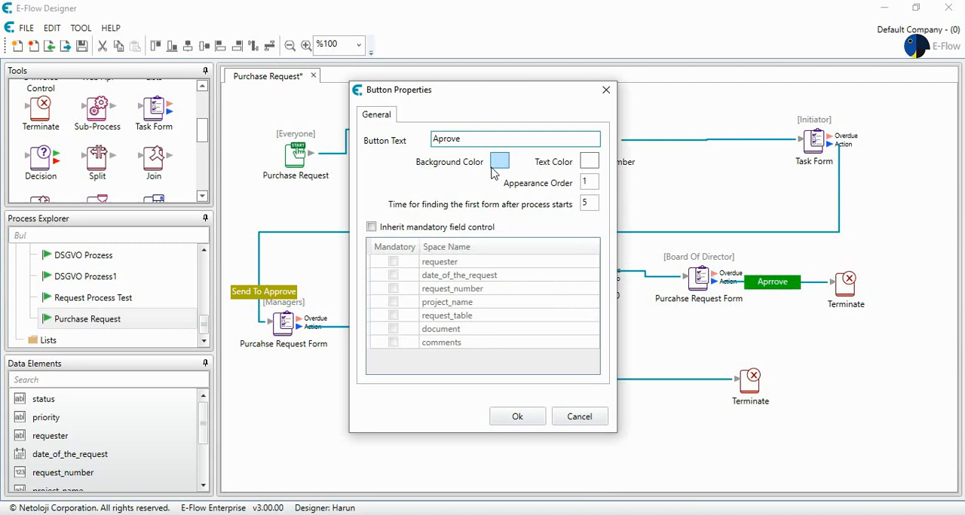
text(p)
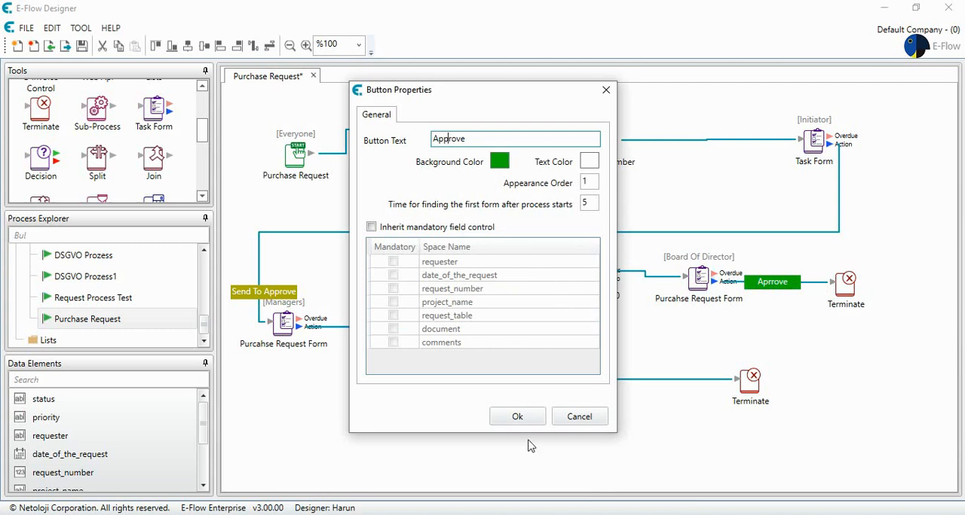
click(515, 418)
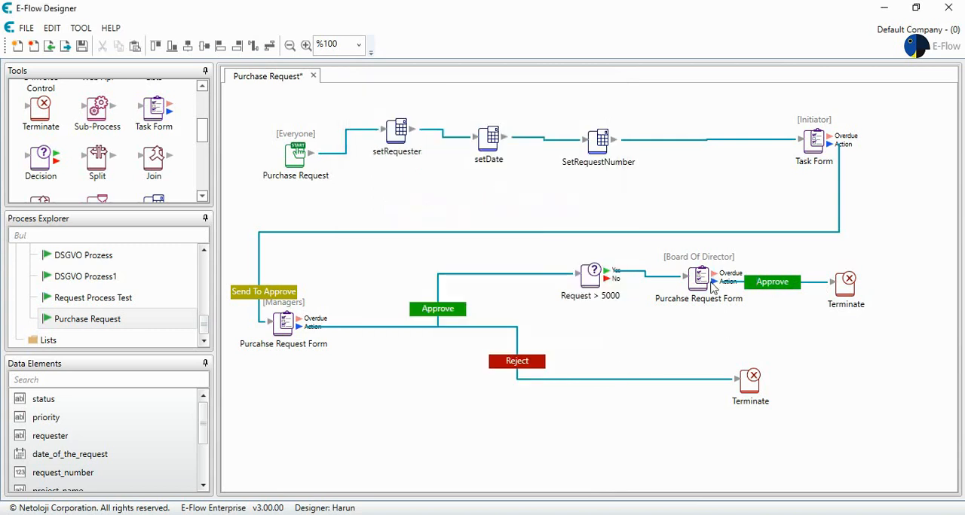
- Connect the Board Of Director form's Action output back to the Managers form and name that button "Sen To Revision"
drag(714, 282, 280, 322)
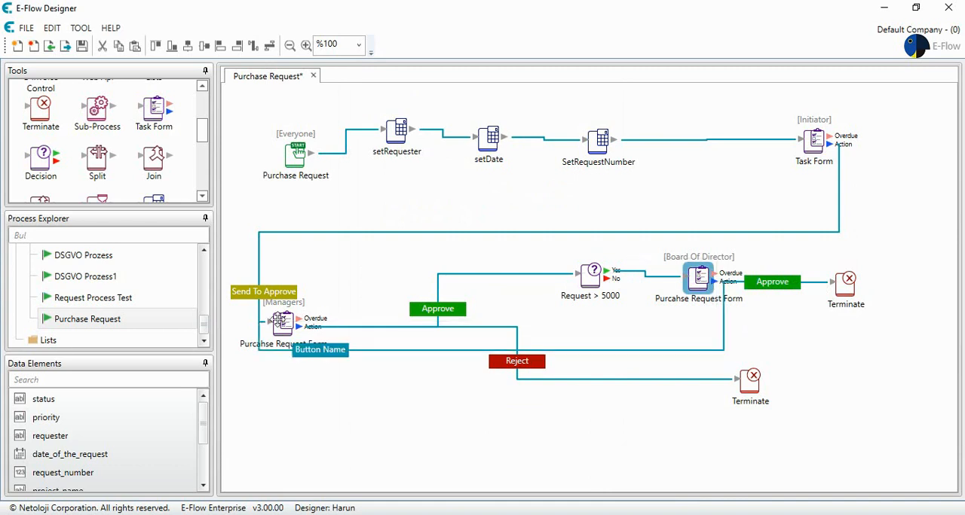
double_click(321, 349)
drag(490, 138, 290, 133)
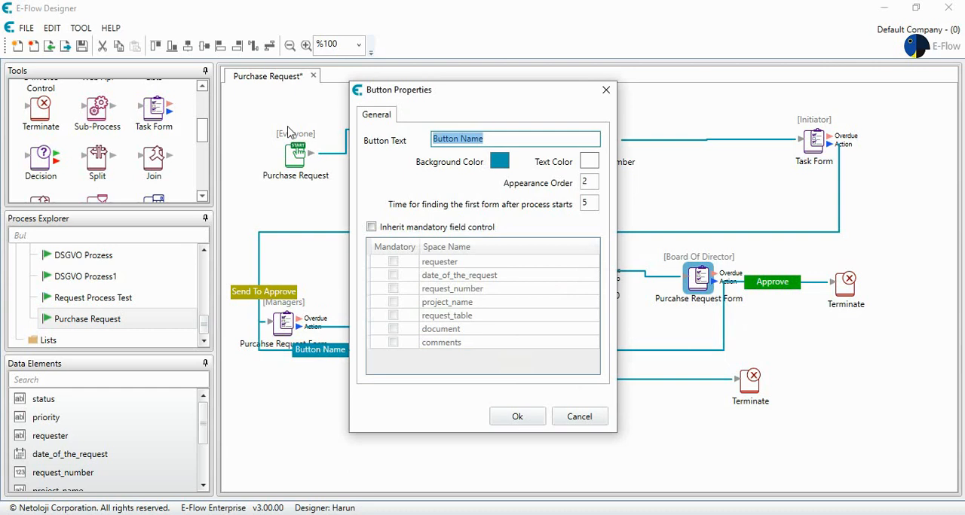
text(Sen T)
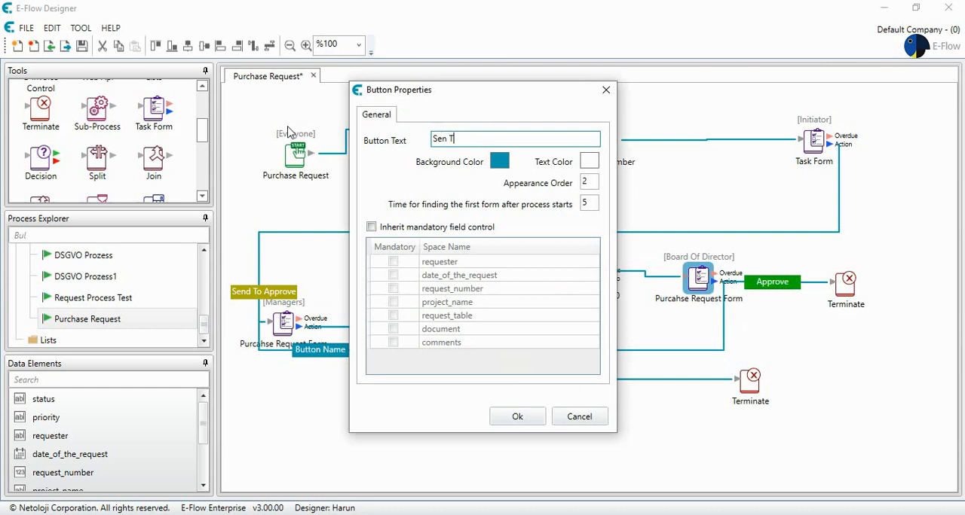
text(o Revision)
- Set the revision button's background color to dark blue #030FAE and save its properties
click(499, 160)
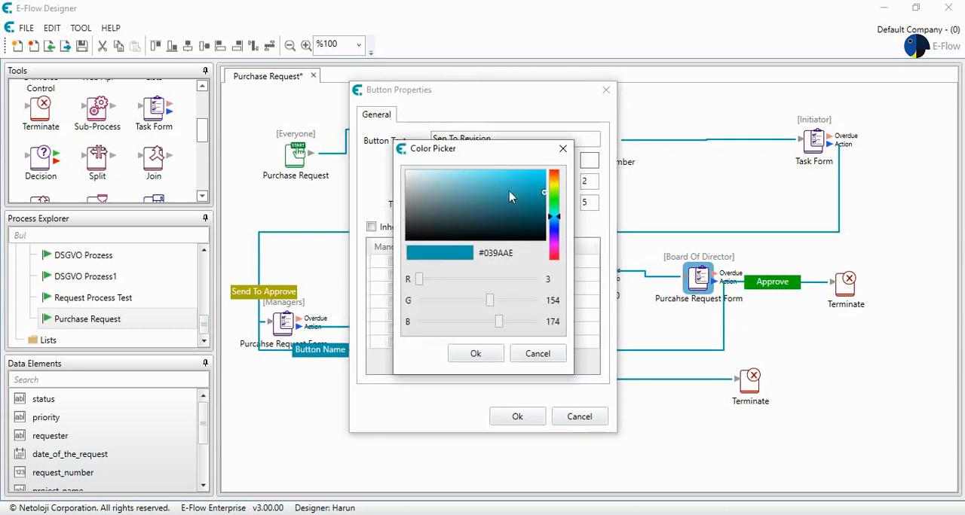
click(558, 228)
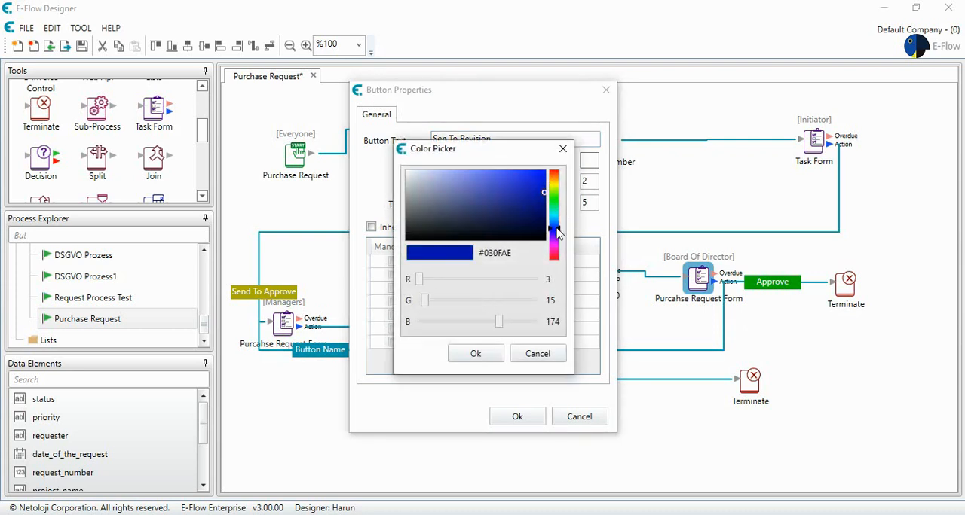
click(495, 361)
click(516, 418)
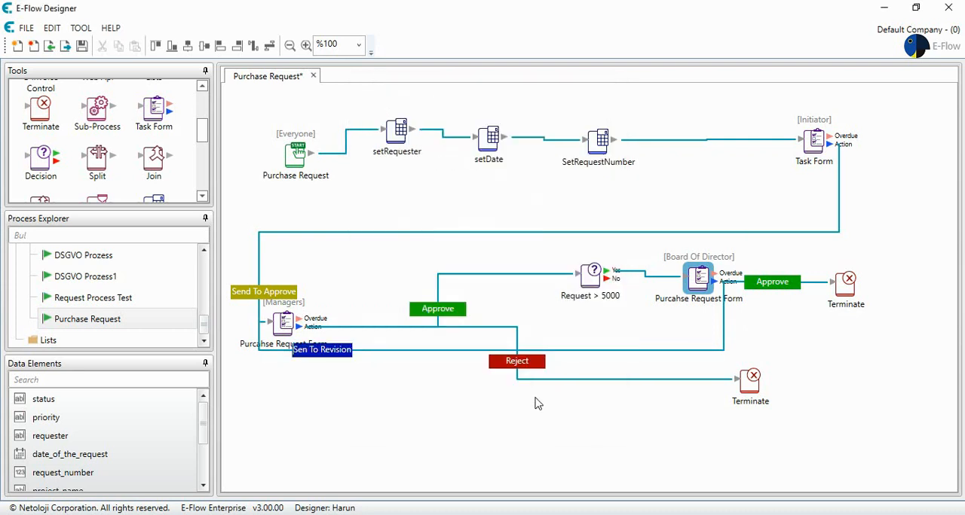
- Correct the revision button's text to "Send To Revision"
double_click(322, 350)
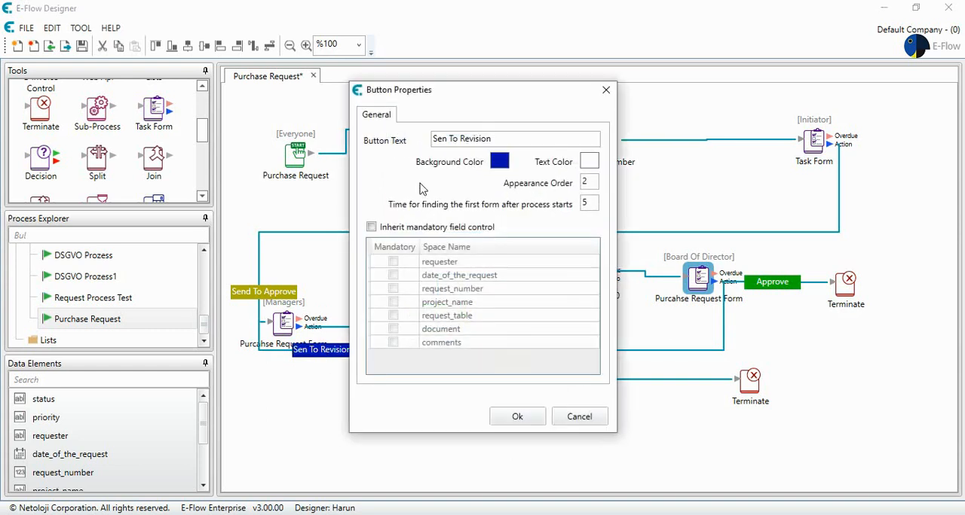
click(447, 139)
text(d)
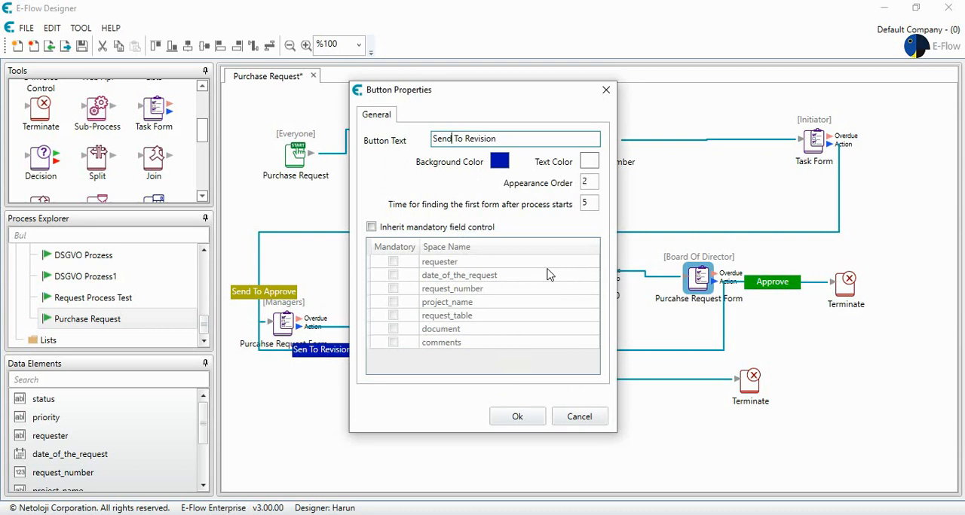
click(518, 226)
click(515, 417)
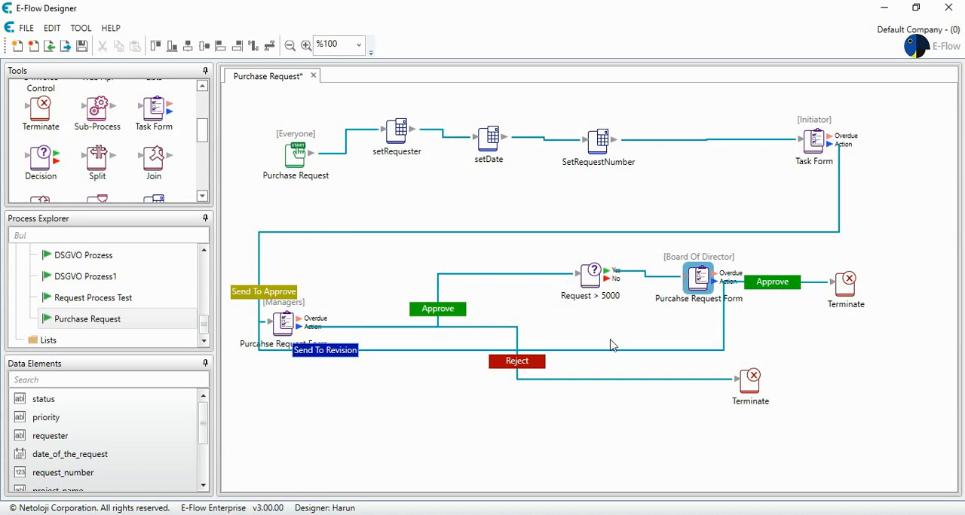
- Save the Purchase Request workflow and activate the saved process
click(81, 46)
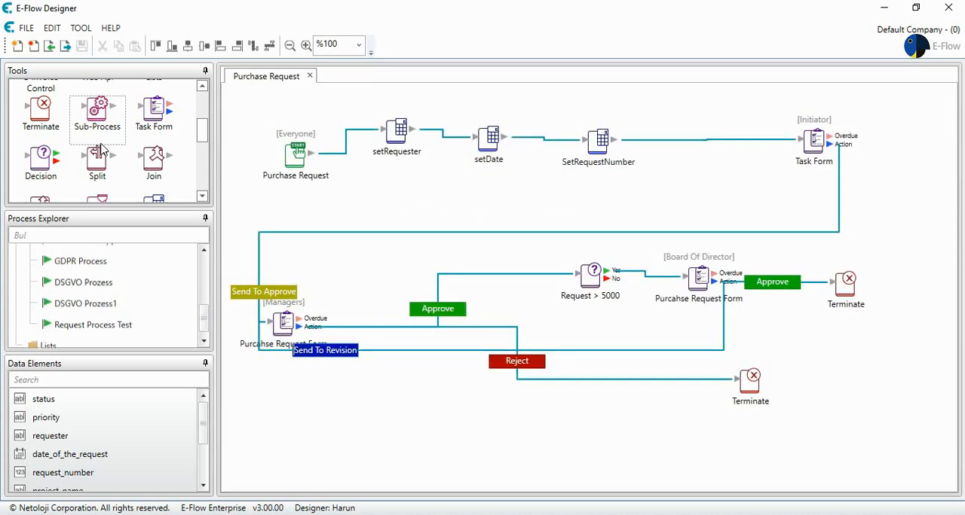
click(87, 276)
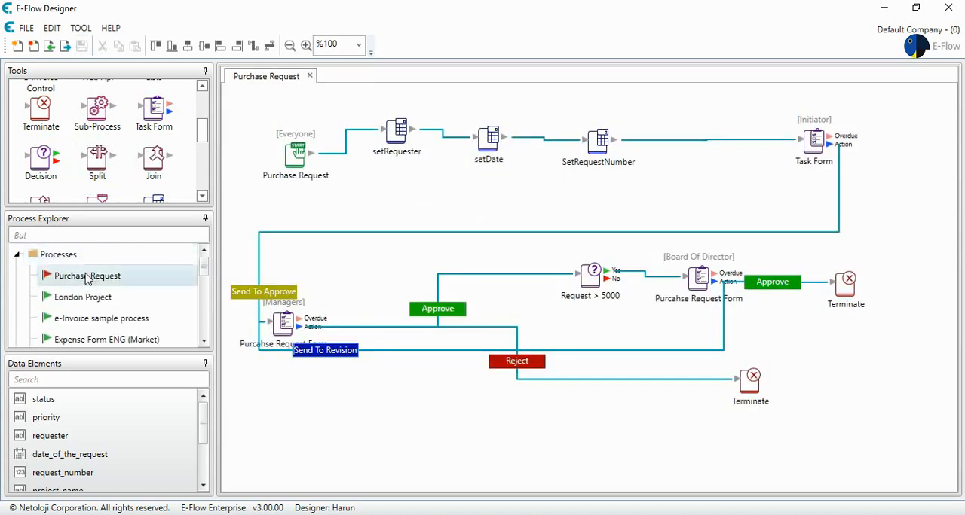
right_click(89, 277)
click(159, 290)
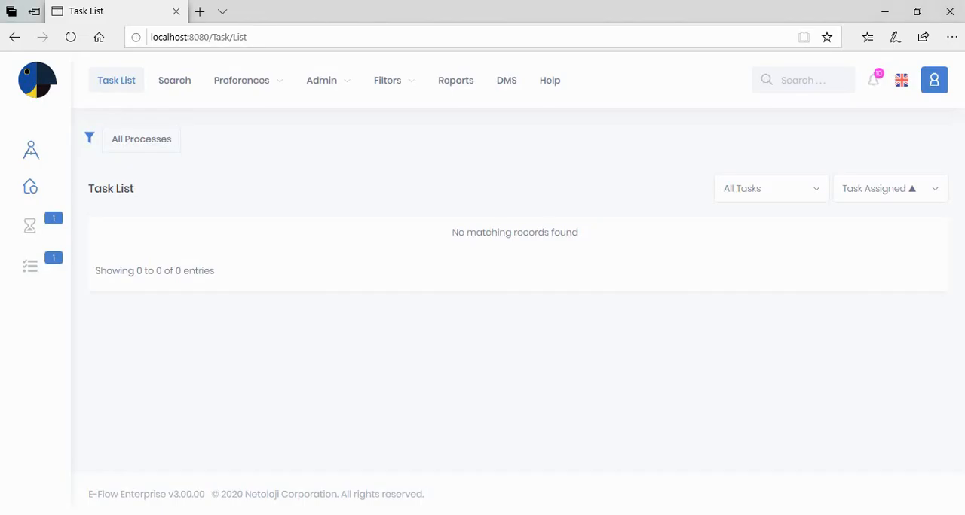
- Switch to the E-Flow task list in the browser and start a new Purchase Request process
mouse_move(31, 188)
scroll(158, 183, down, 3)
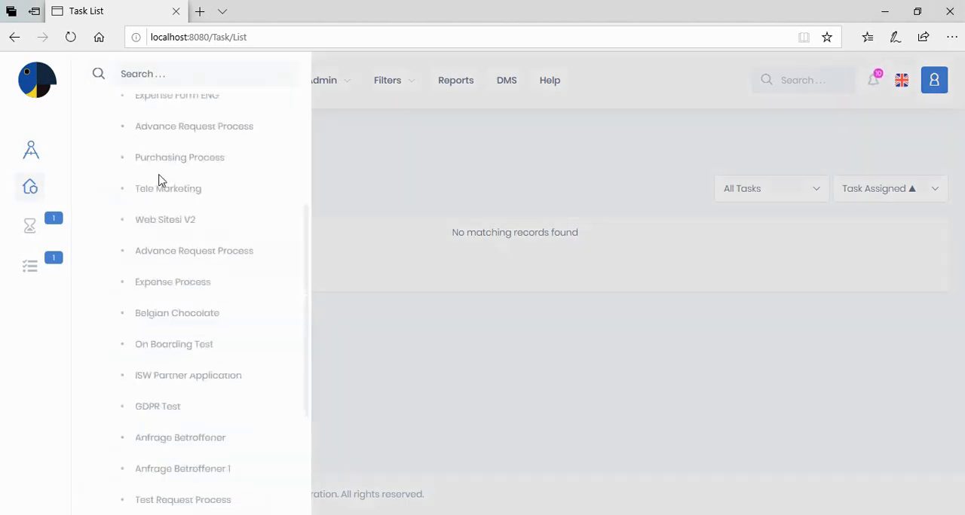
click(172, 449)
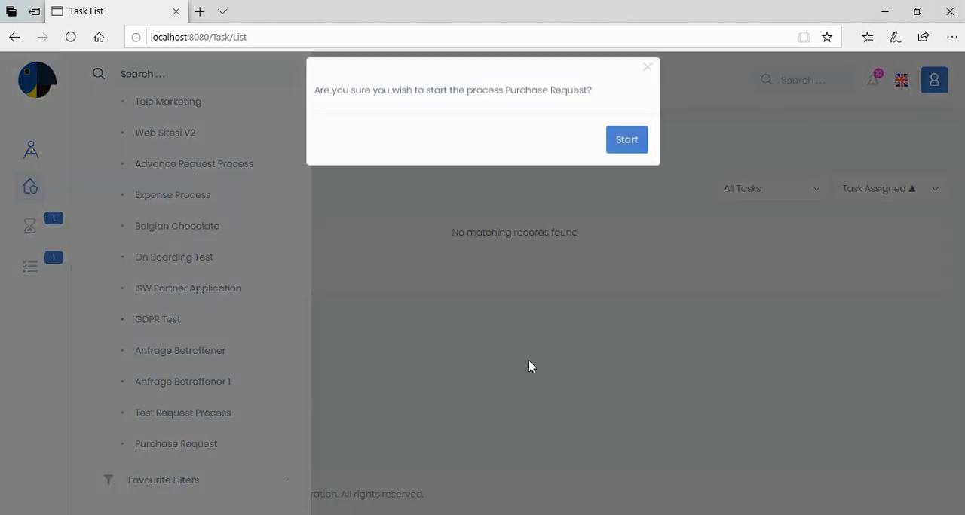
click(630, 155)
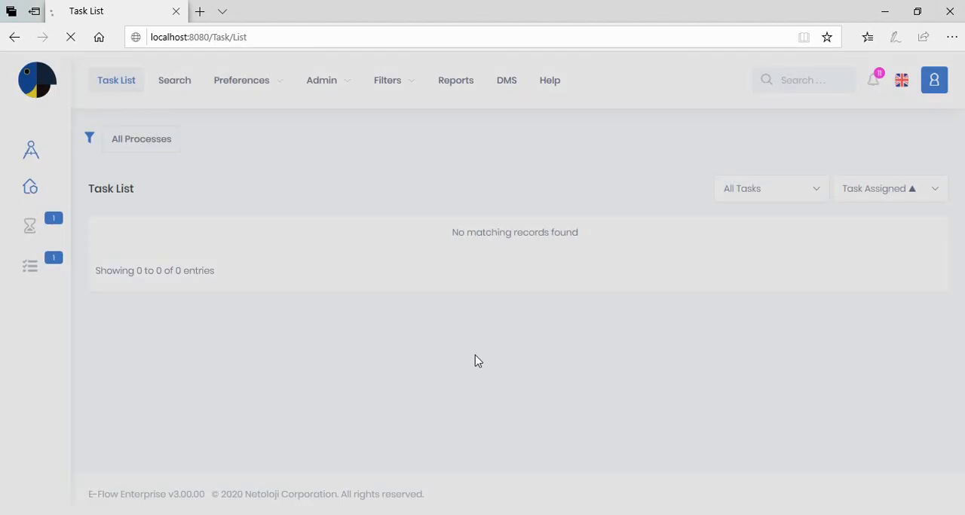
- Choose CHICAGO as the project name and add a request table line for Personal Computer
scroll(379, 296, down, 2)
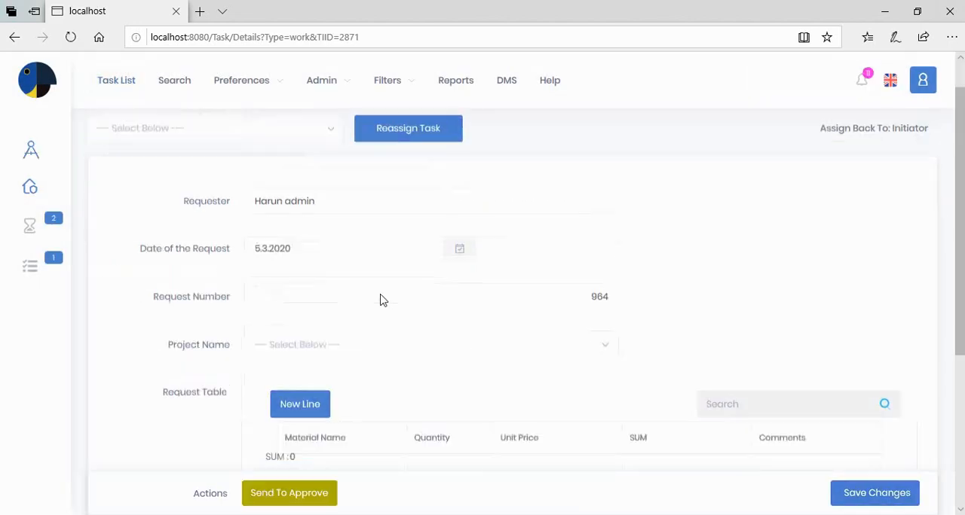
click(332, 255)
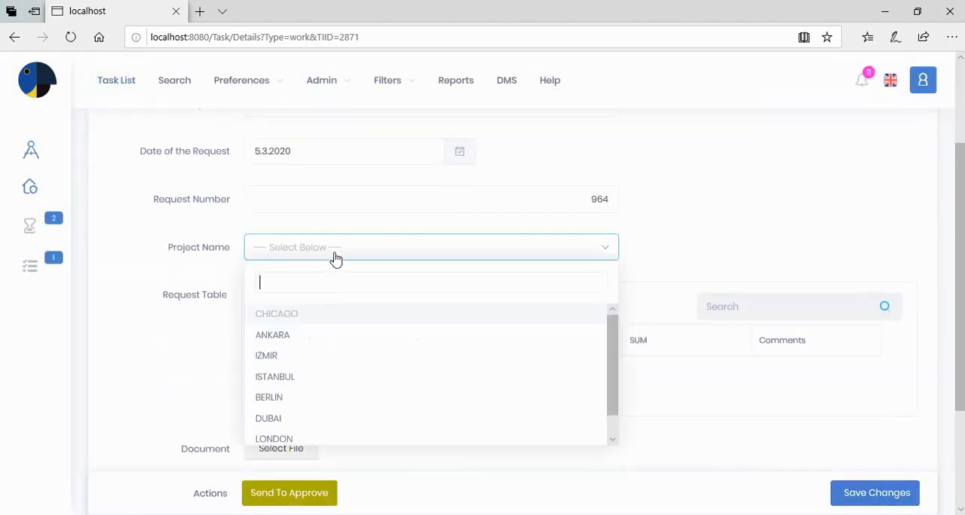
click(317, 315)
click(305, 309)
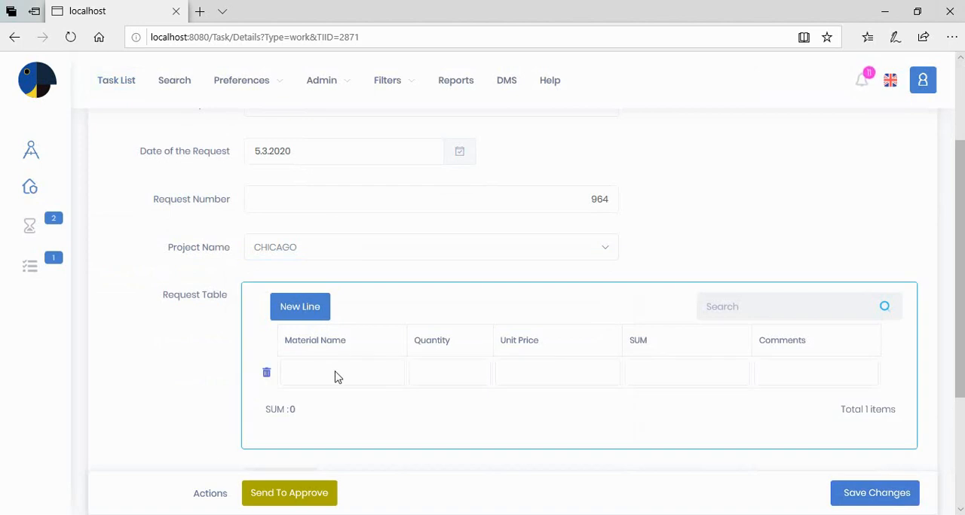
click(336, 376)
click(392, 377)
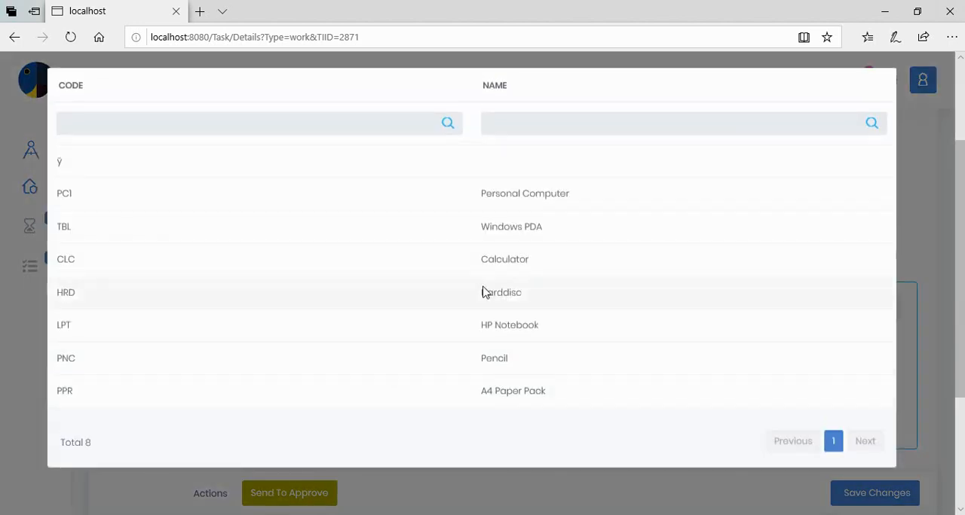
click(525, 194)
- Fill in the Personal Computer line with quantity 5, unit price 1200 and the comment "test"
click(456, 373)
text(5)
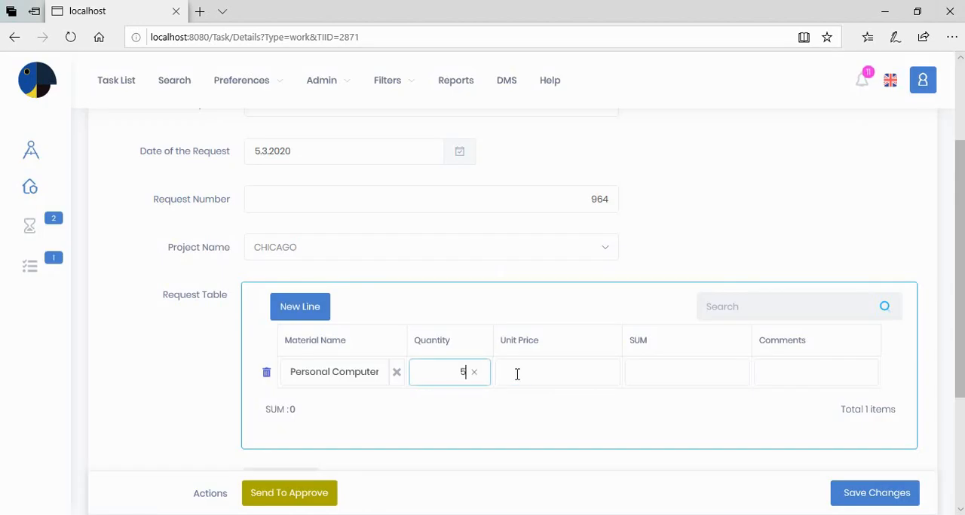
click(525, 375)
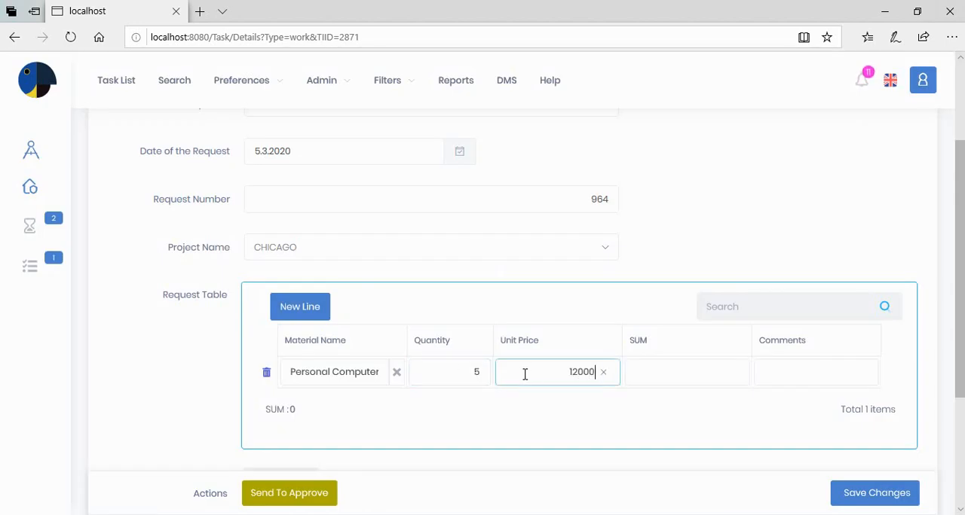
click(635, 368)
click(786, 370)
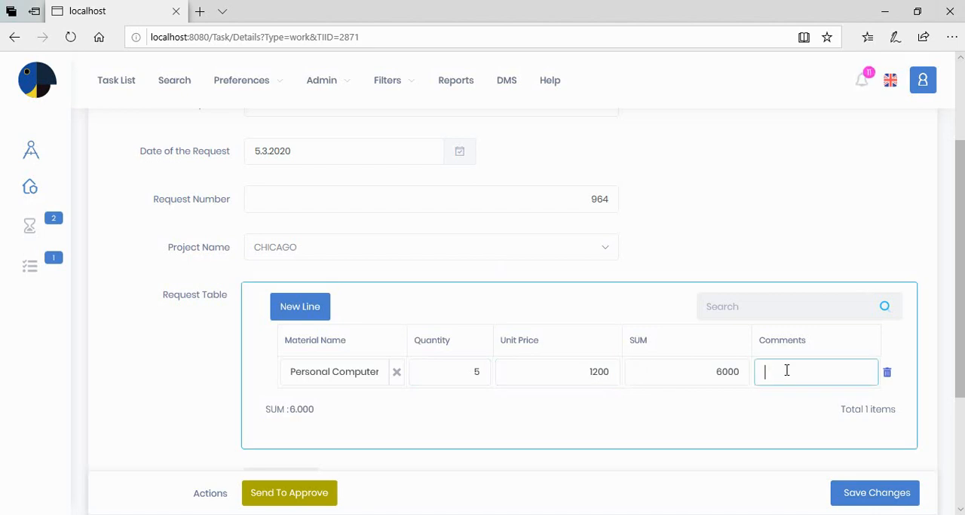
click(505, 416)
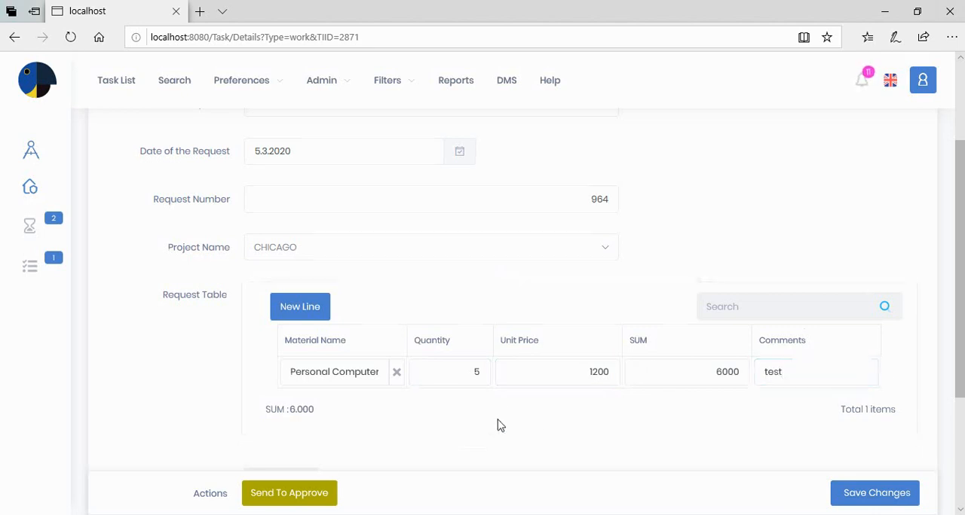
- Attach 4.jpg as the request's document and enter "test" in the form's comments
scroll(349, 388, down, 2)
click(276, 344)
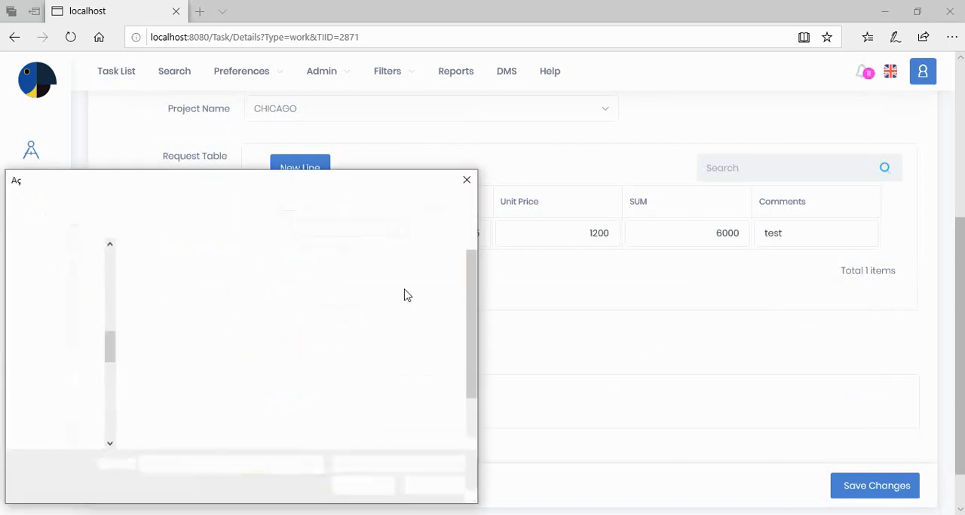
double_click(407, 290)
click(312, 416)
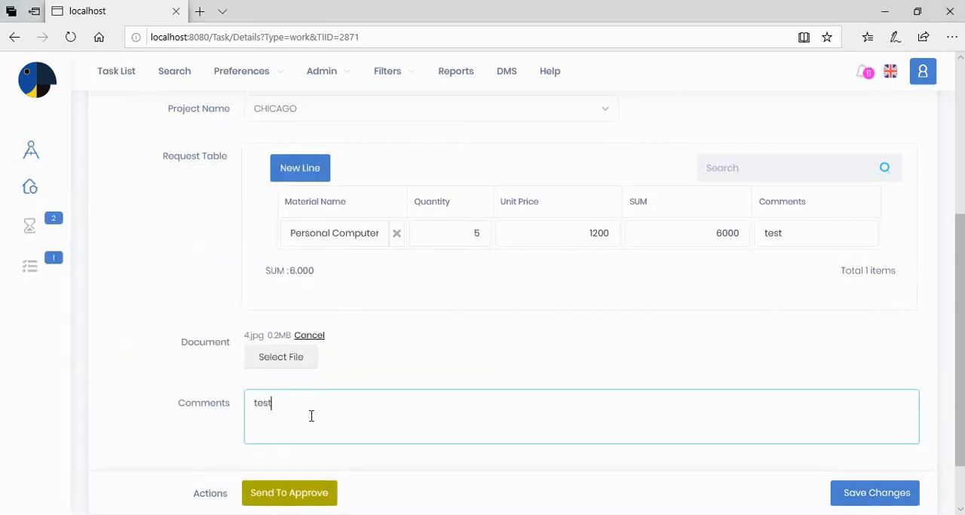
scroll(276, 432, down, 1)
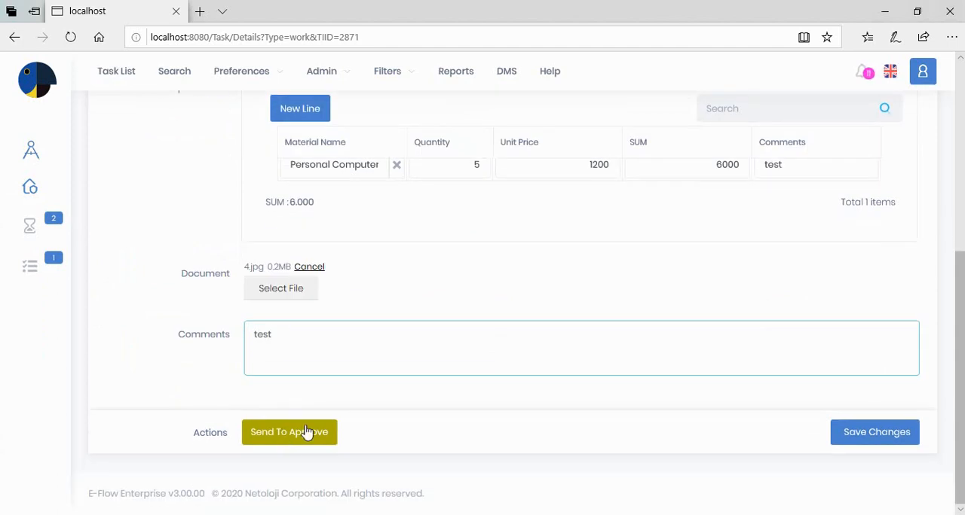
- Send the completed purchase request for approval and run the resulting task assigned to Managers
click(306, 436)
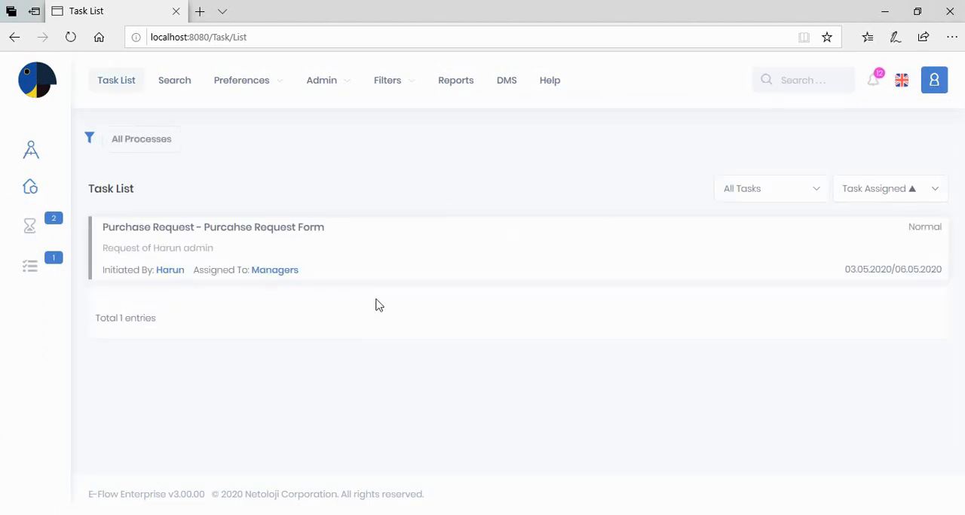
mouse_move(190, 264)
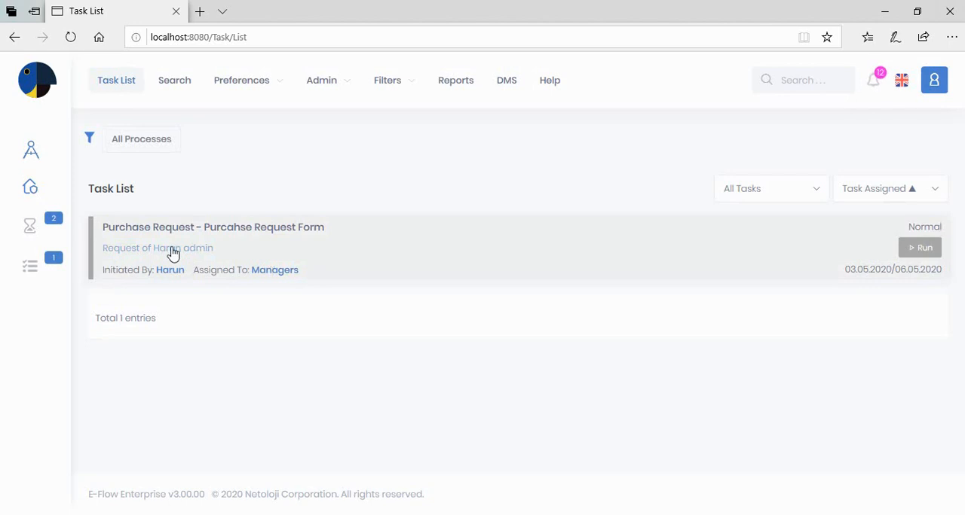
click(912, 257)
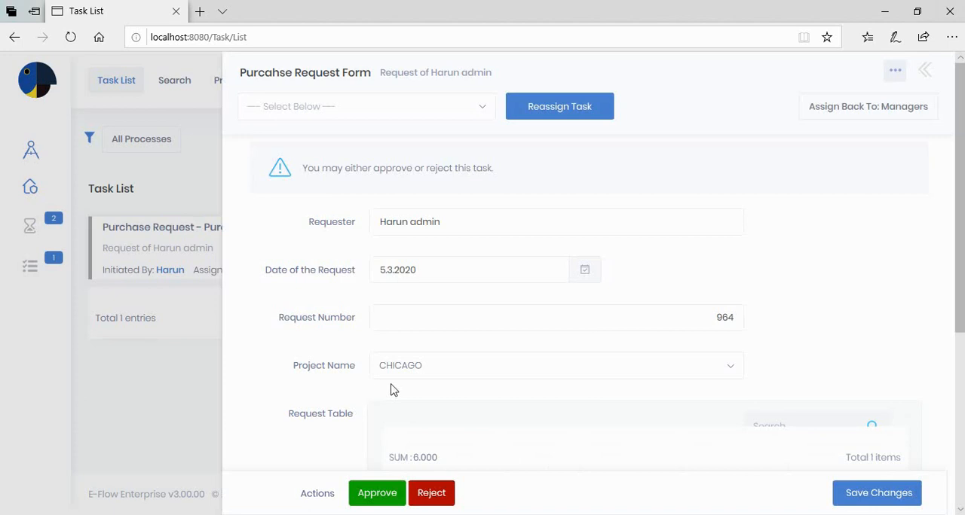
- Add the comment "I approve" to the Managers' request form and approve the request
scroll(392, 388, down, 3)
scroll(430, 249, down, 3)
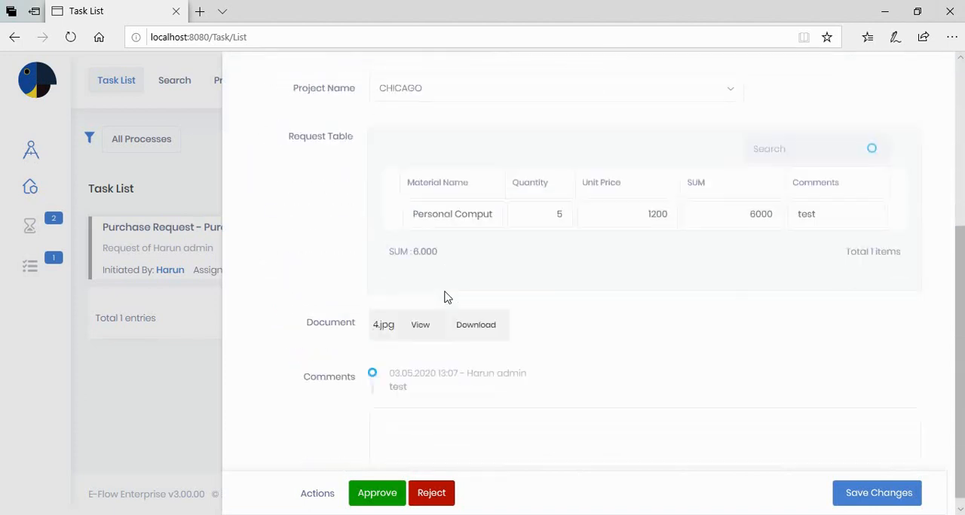
click(420, 441)
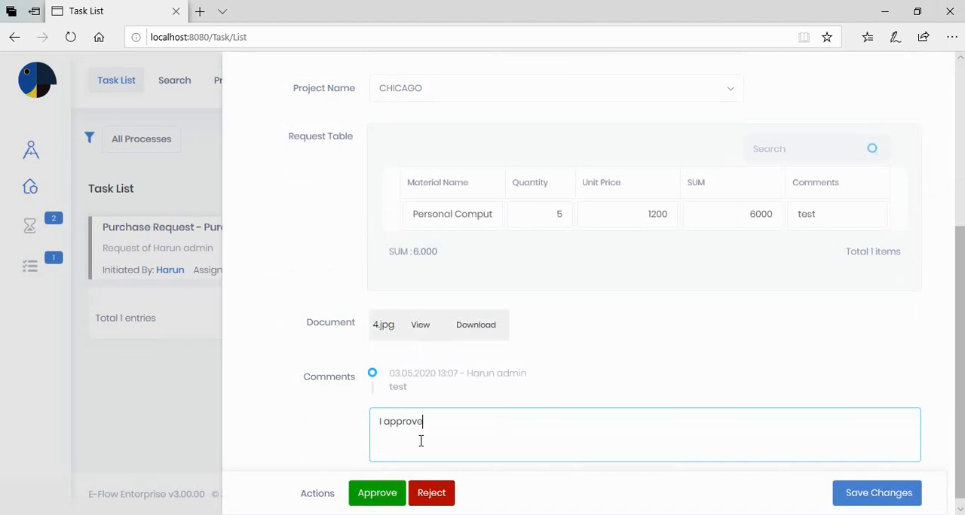
click(377, 494)
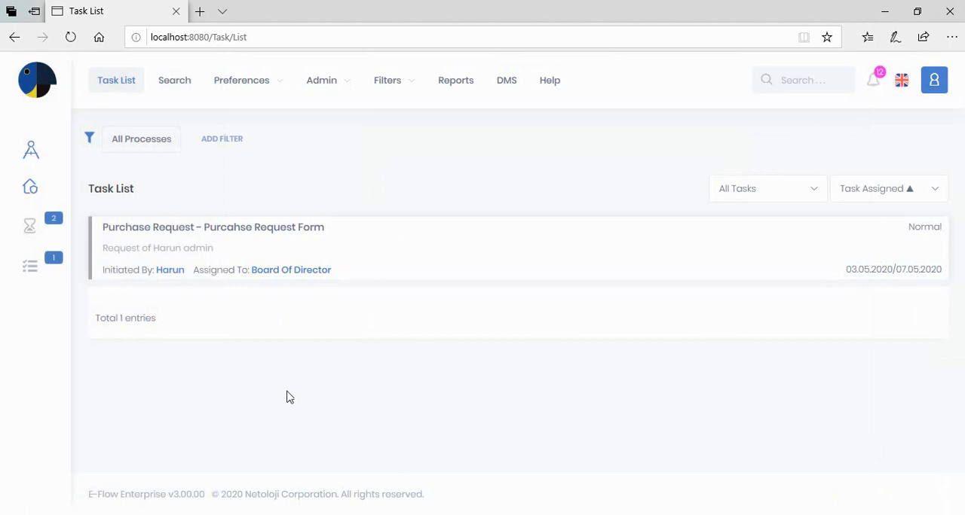
- Run the purchase request task assigned to Board Of Director and review its form details and comments
mouse_move(259, 277)
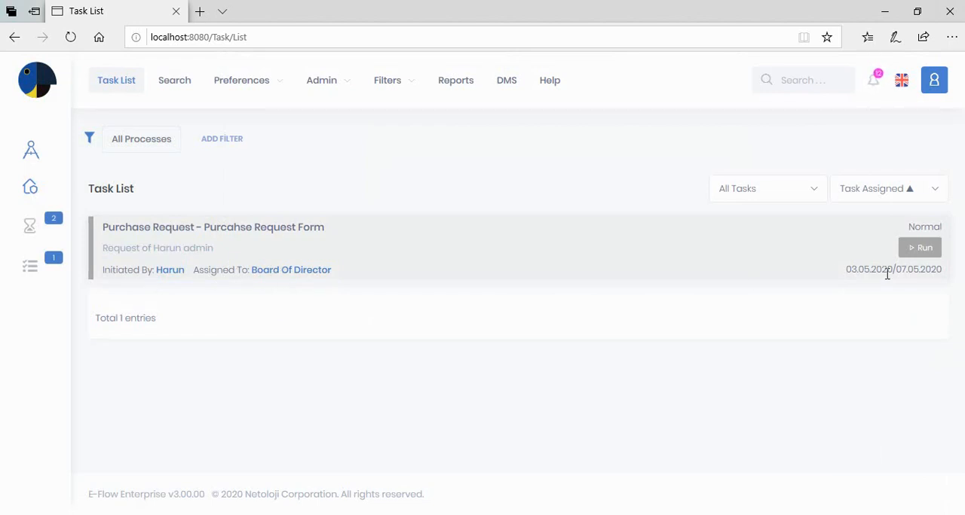
click(918, 252)
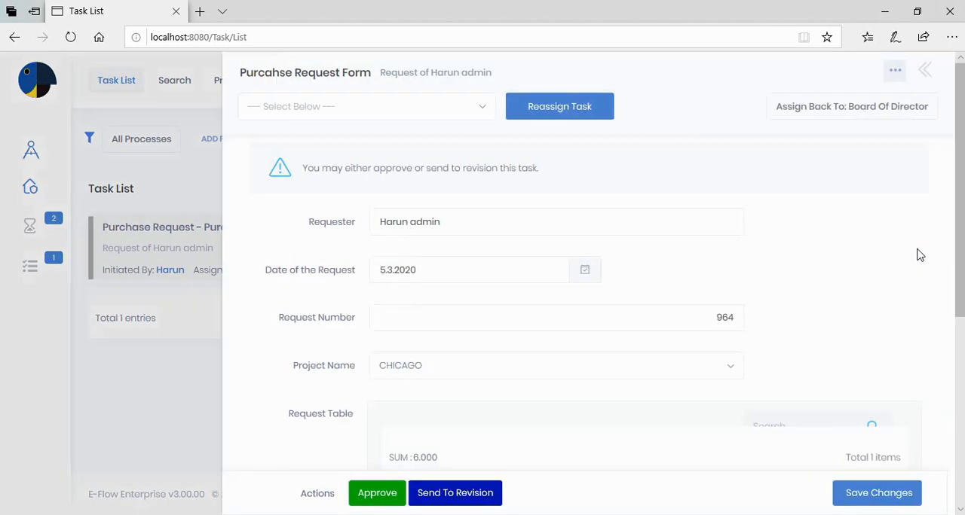
scroll(520, 350, down, 5)
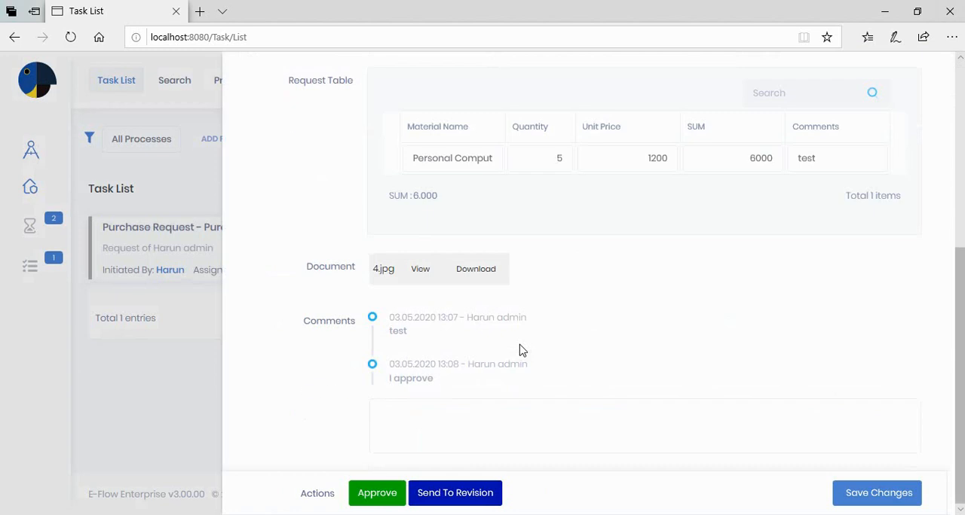
scroll(450, 424, up, 4)
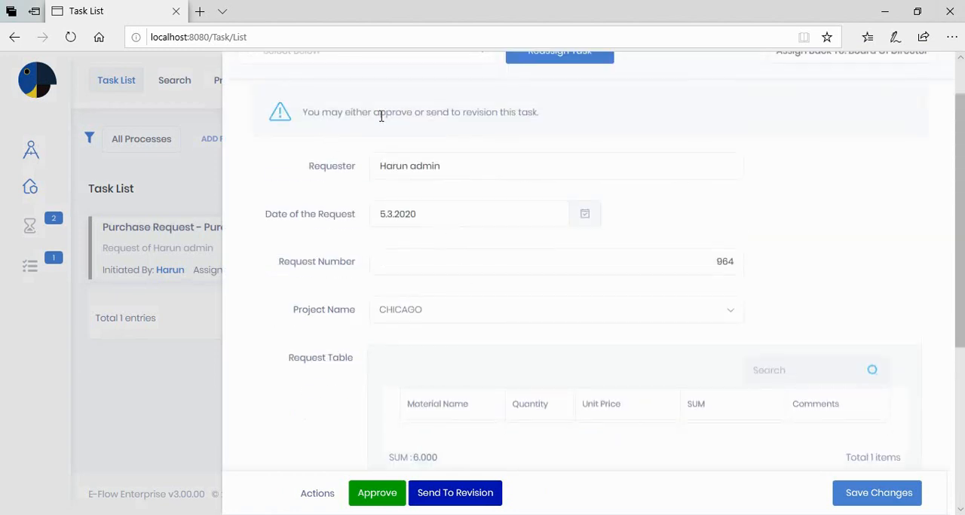
scroll(454, 131, down, 3)
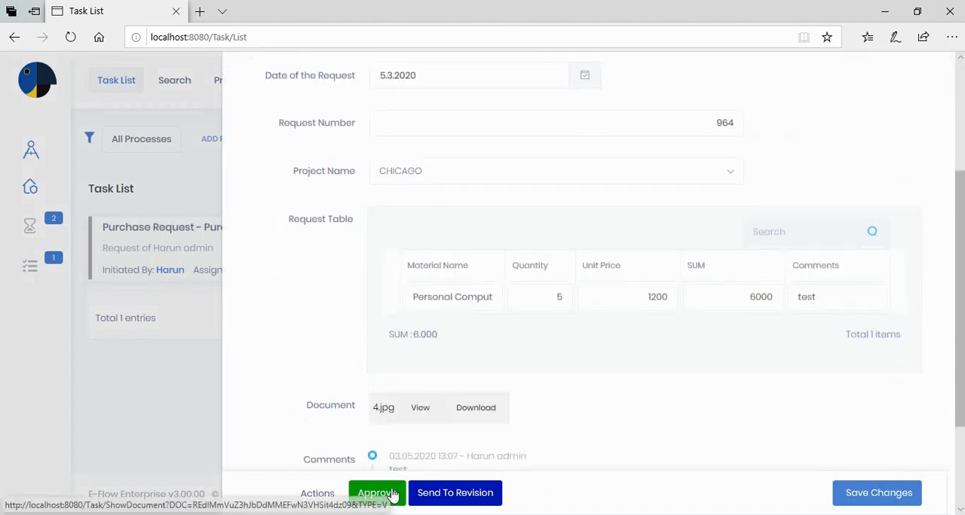
scroll(614, 293, up, 2)
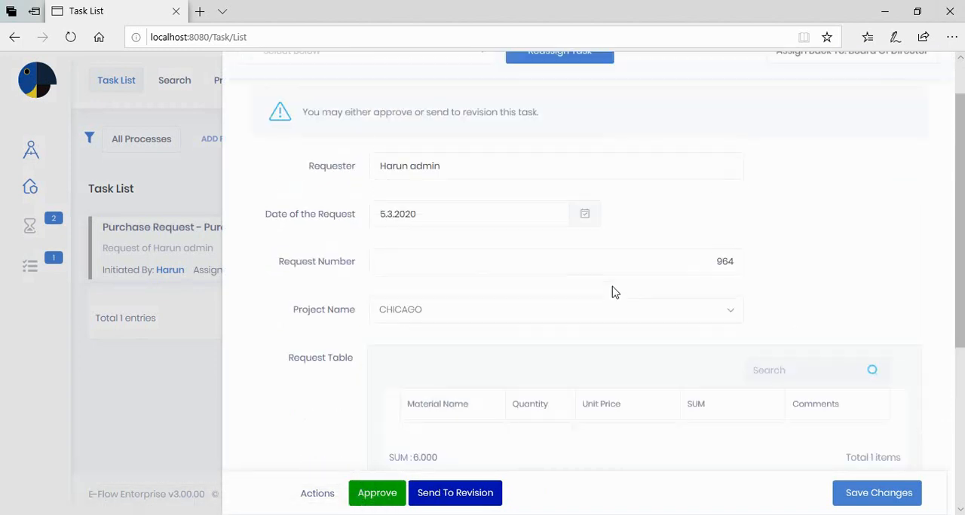
scroll(614, 292, up, 1)
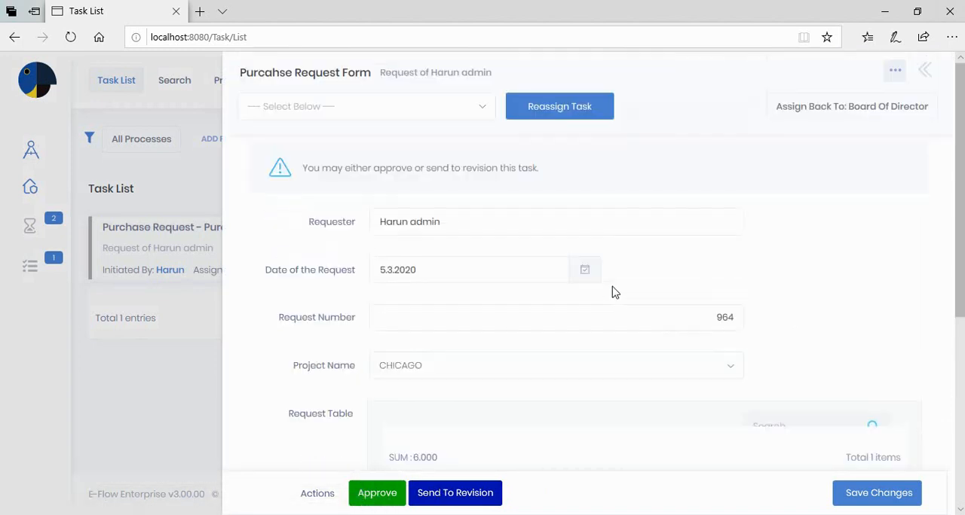
- Show the workflow diagram for the Board Of Director task, then close it and look over the request form
click(894, 72)
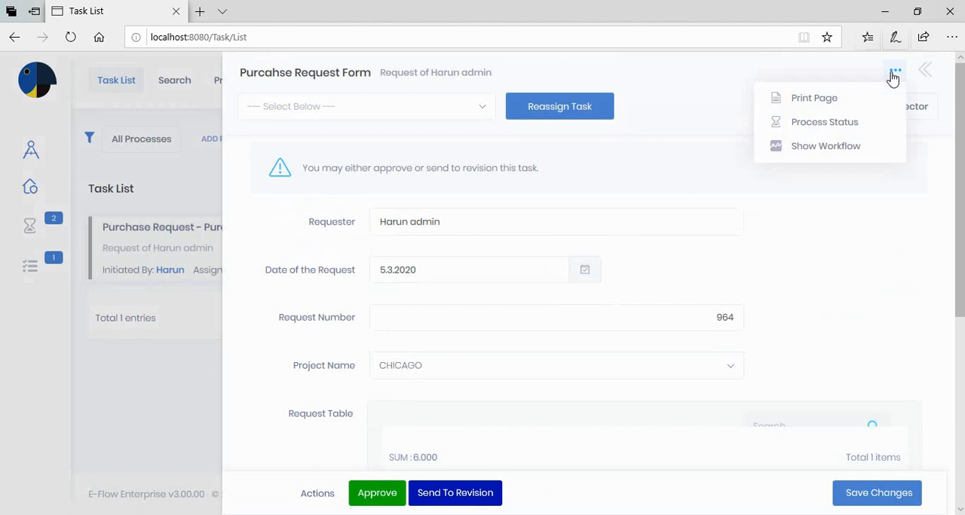
click(825, 151)
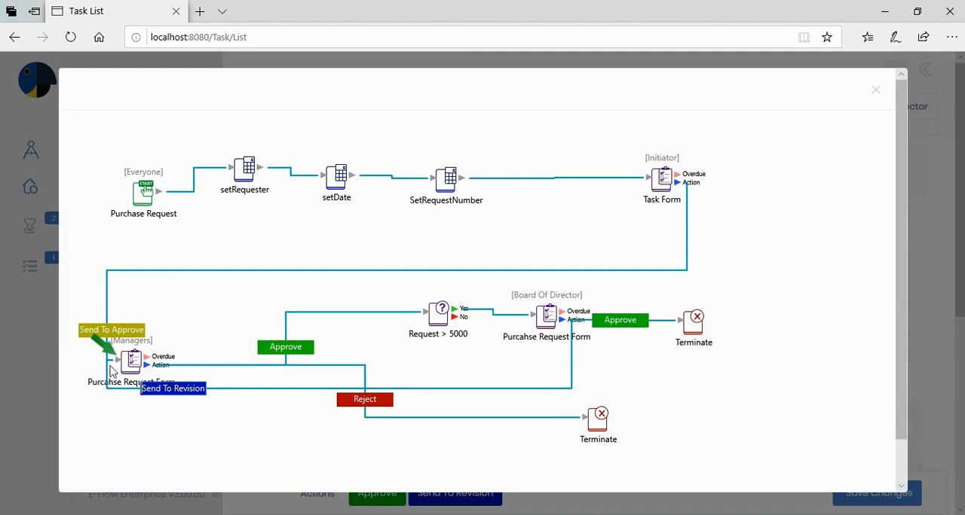
click(873, 90)
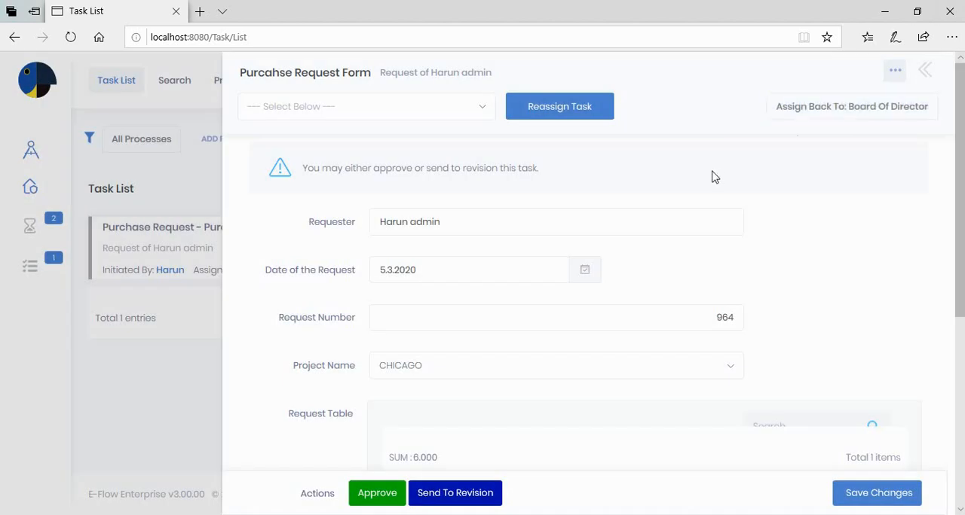
scroll(798, 147, down, 2)
scroll(781, 179, down, 2)
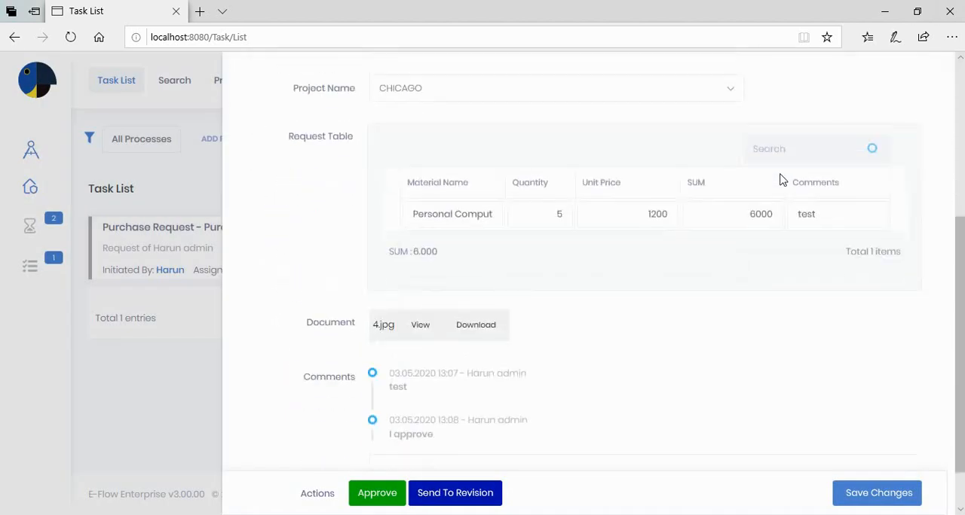
scroll(780, 180, up, 4)
- Open the request's process status and examine its Task Summary and Task History
click(894, 73)
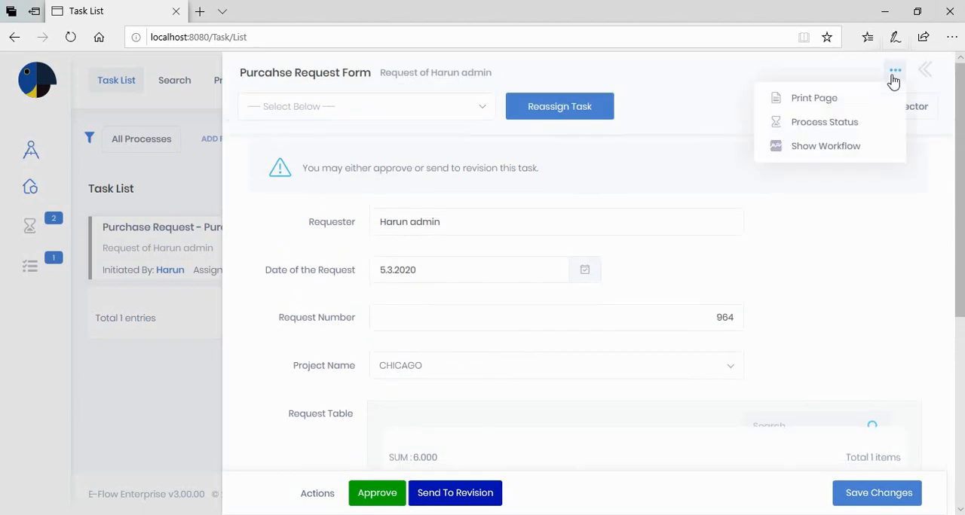
click(832, 124)
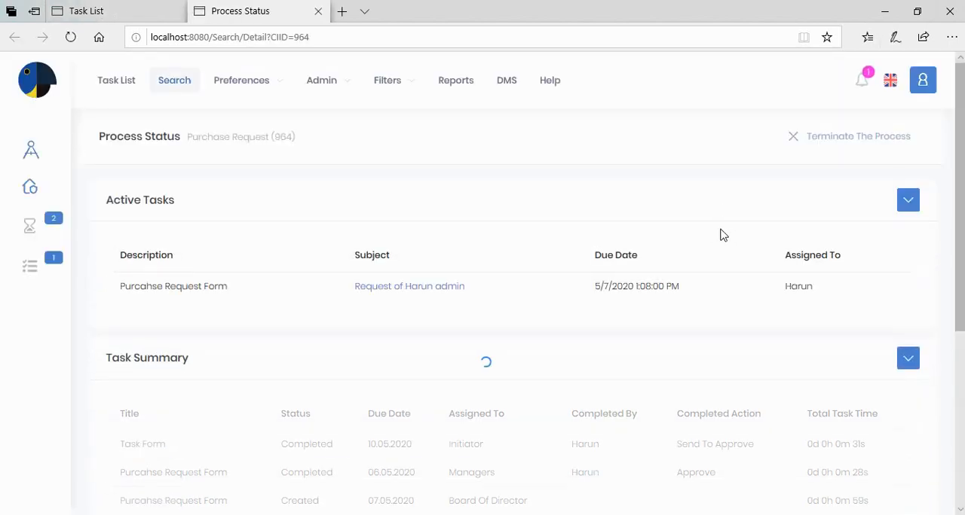
scroll(711, 248, down, 3)
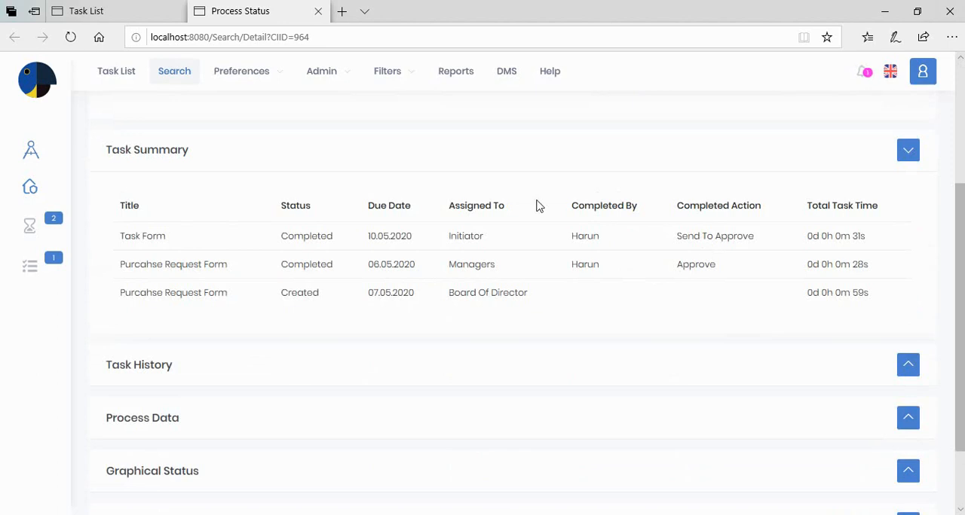
scroll(557, 264, down, 2)
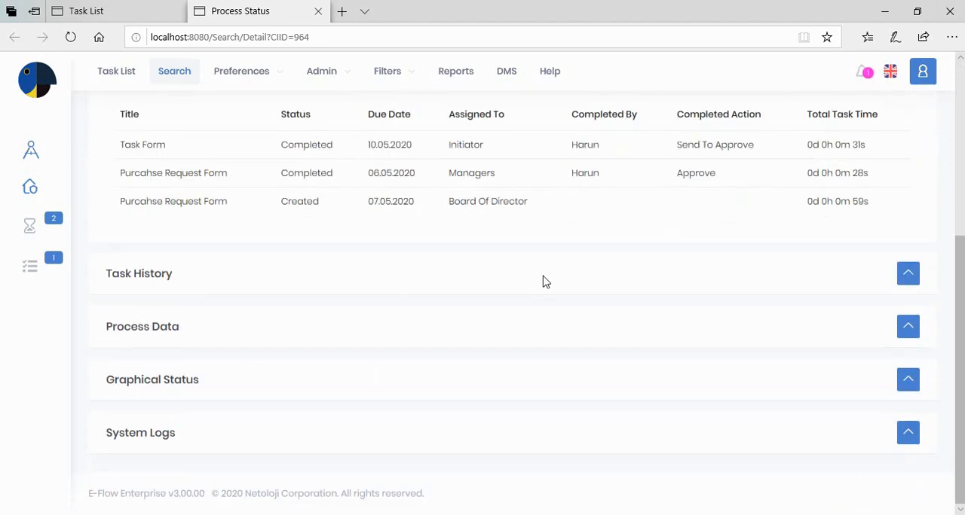
click(908, 276)
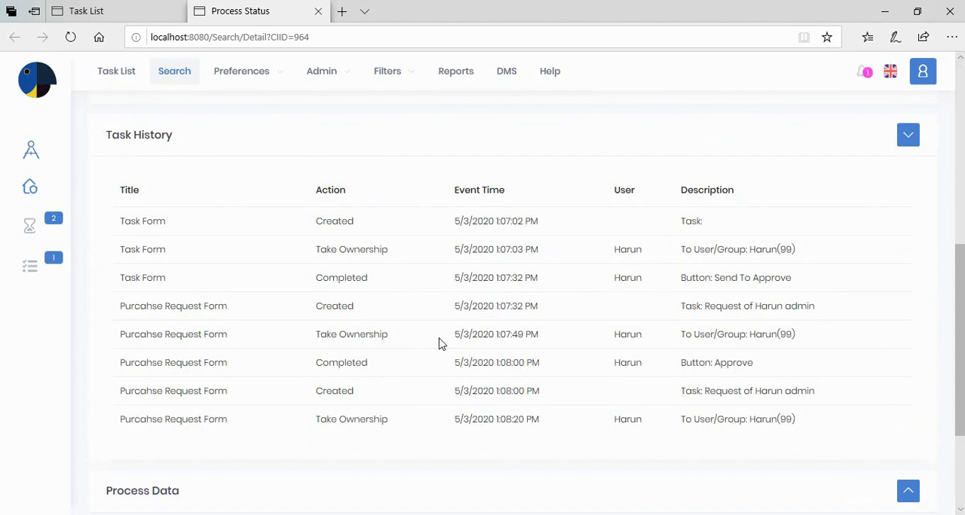
- Expand Process Data in the process status and examine the request's fields, comments and request table
scroll(445, 345, down, 2)
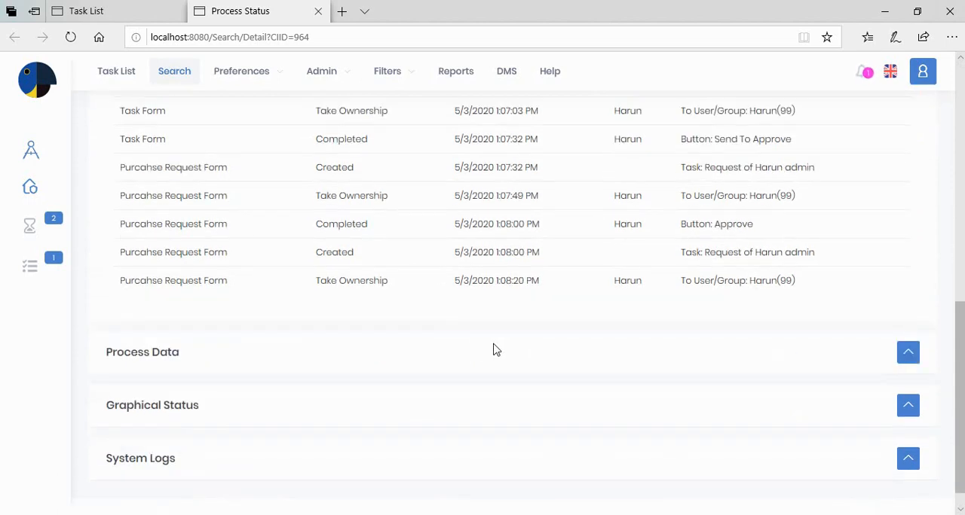
click(908, 355)
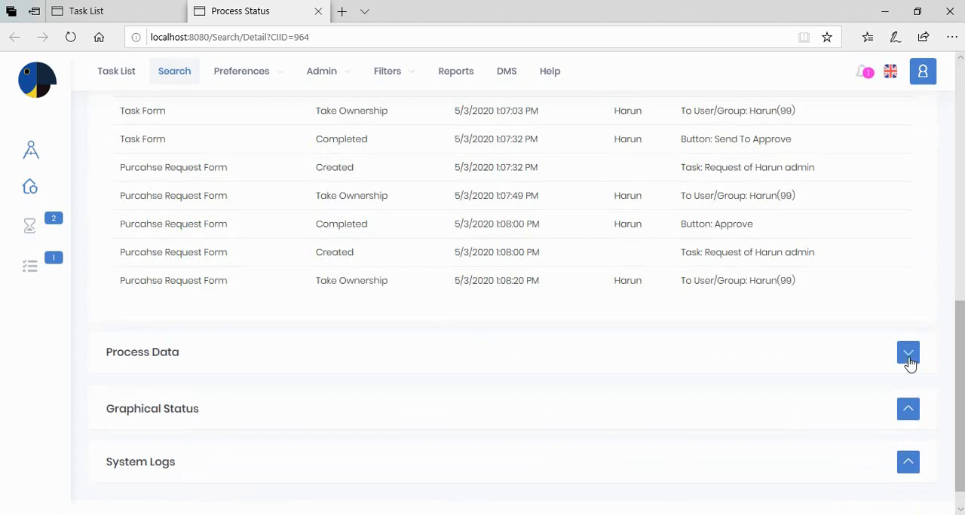
scroll(769, 336, down, 4)
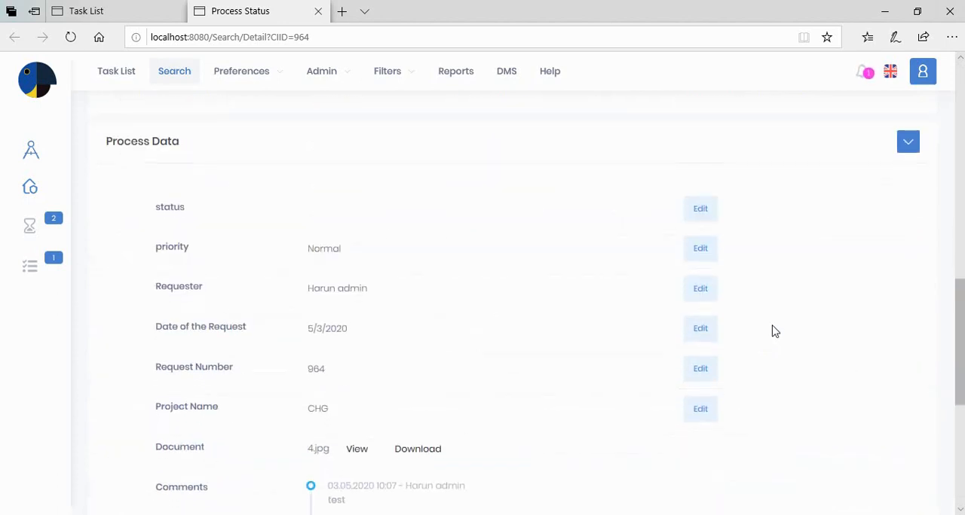
scroll(773, 333, up, 1)
scroll(761, 317, down, 2)
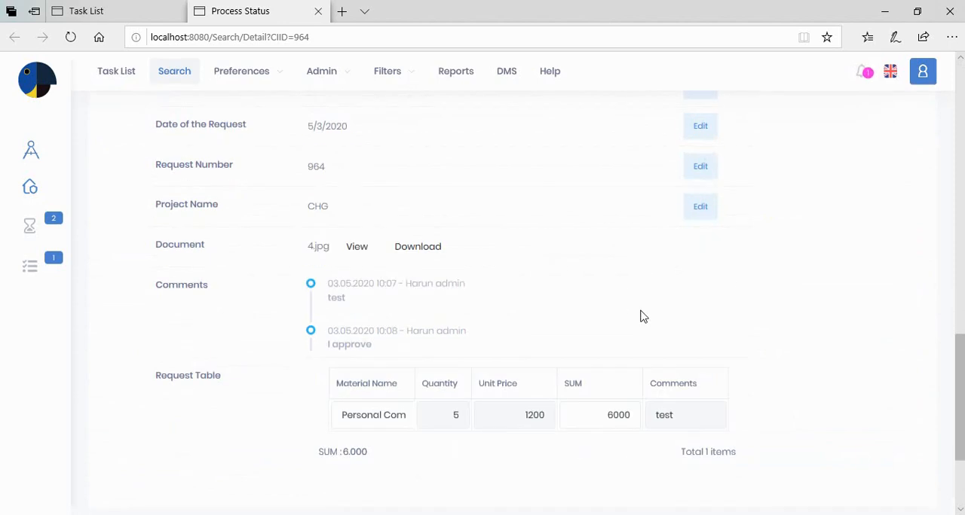
scroll(595, 329, down, 2)
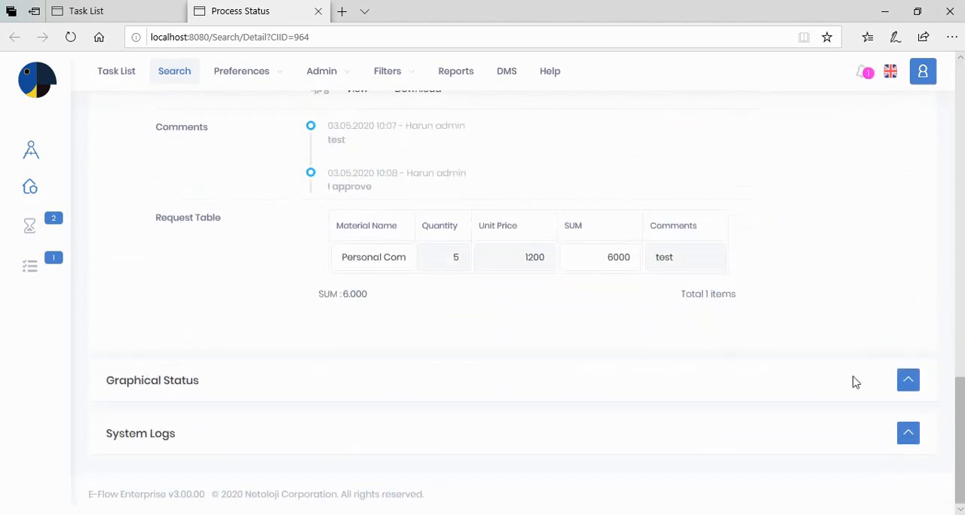
- Expand Graphical Status and examine where the request currently stands in the workflow diagram
click(907, 381)
scroll(809, 383, down, 4)
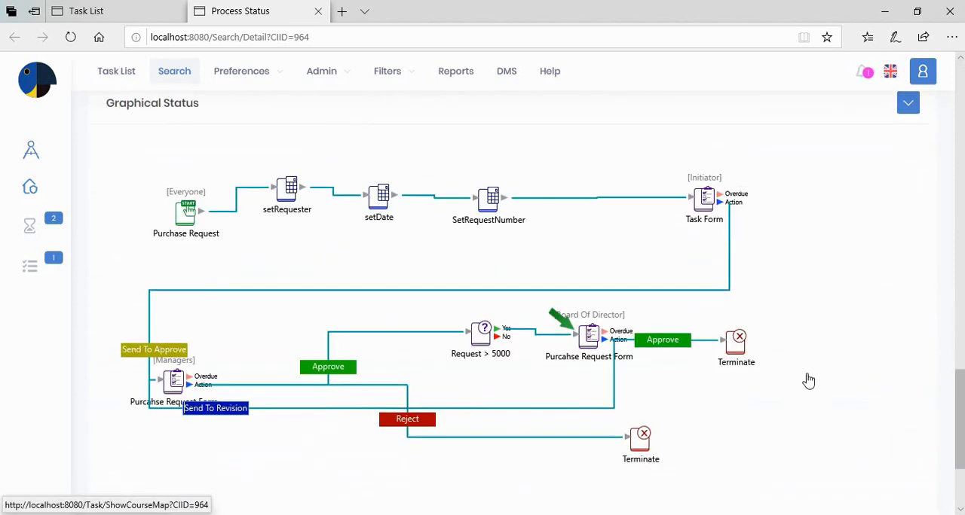
scroll(561, 294, down, 1)
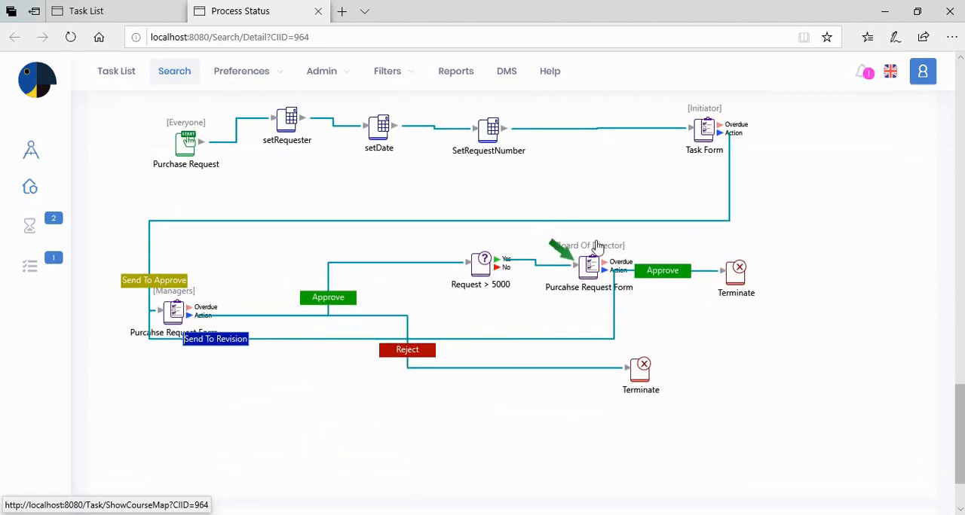
scroll(594, 277, down, 2)
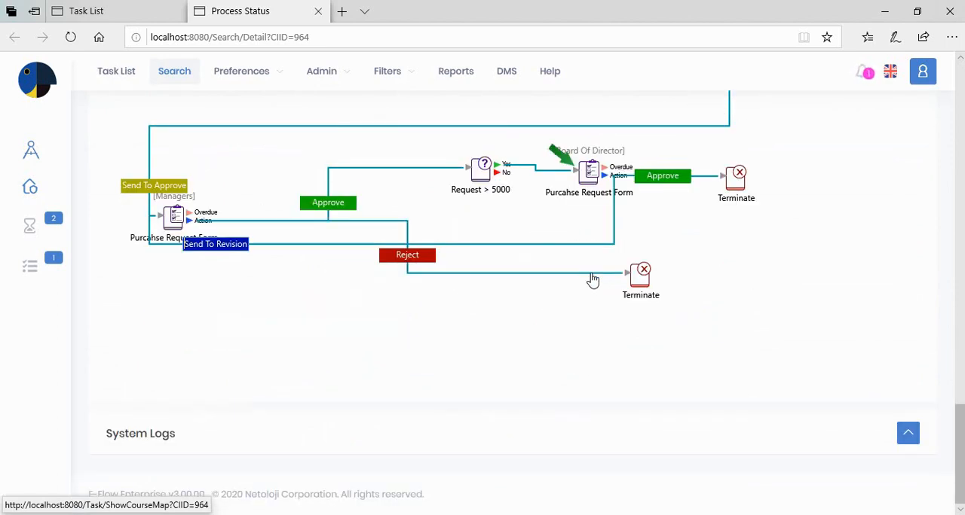
- Expand System Logs and examine the logged process events, then return to the start of the status page
click(908, 433)
scroll(654, 339, down, 4)
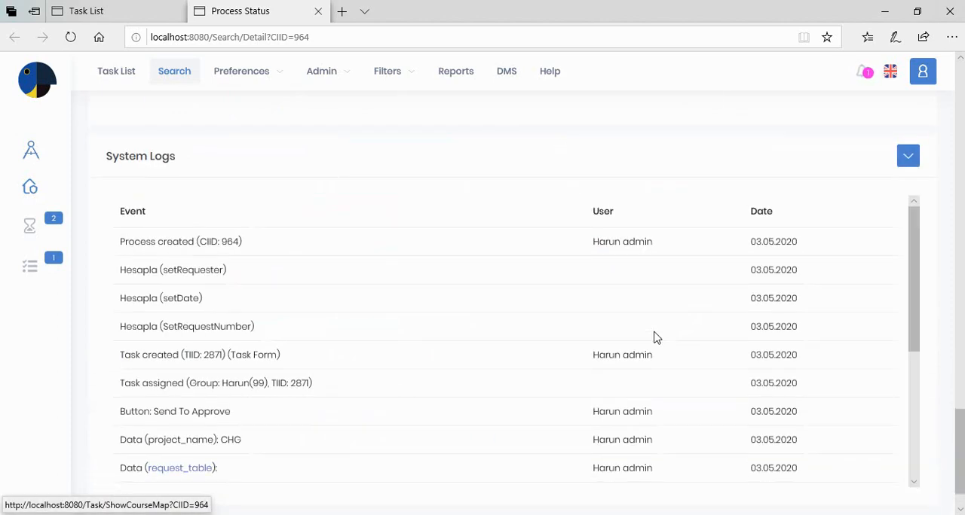
scroll(655, 338, down, 5)
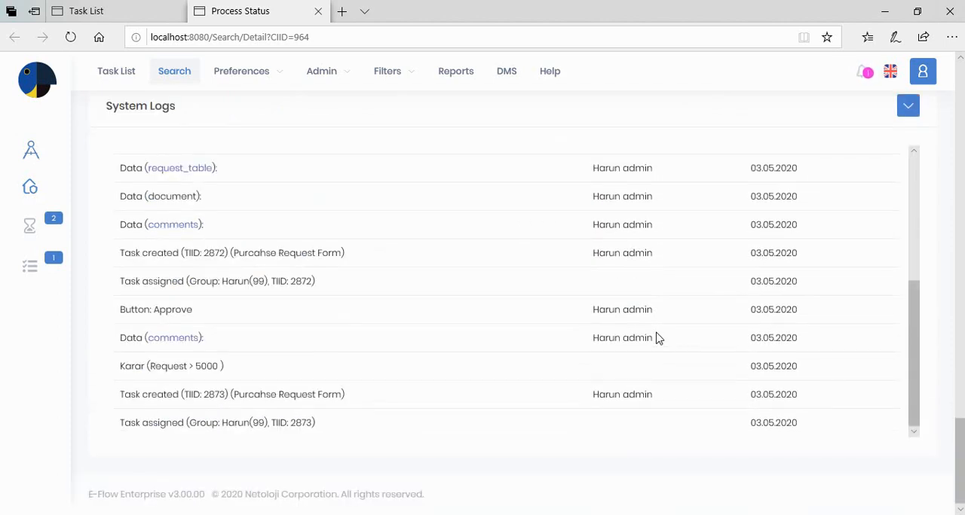
scroll(655, 338, up, 5)
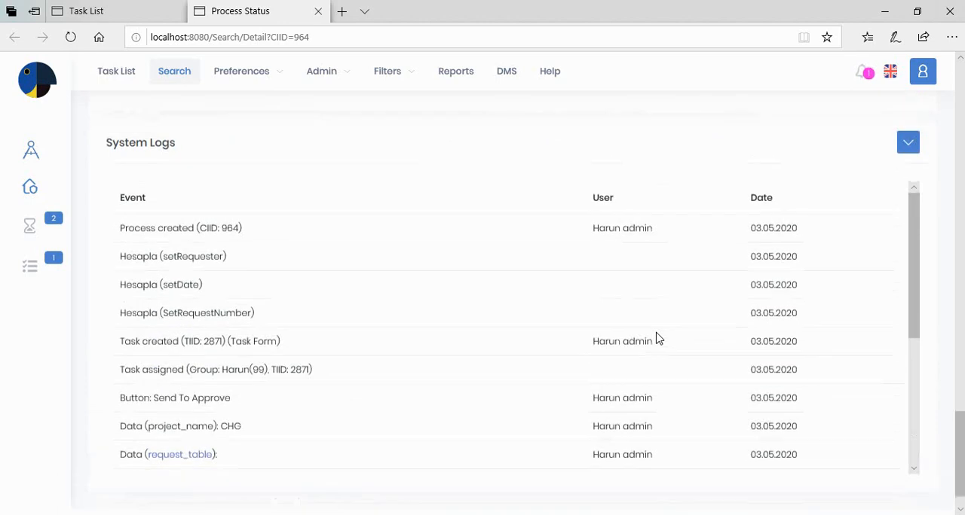
scroll(655, 338, up, 10)
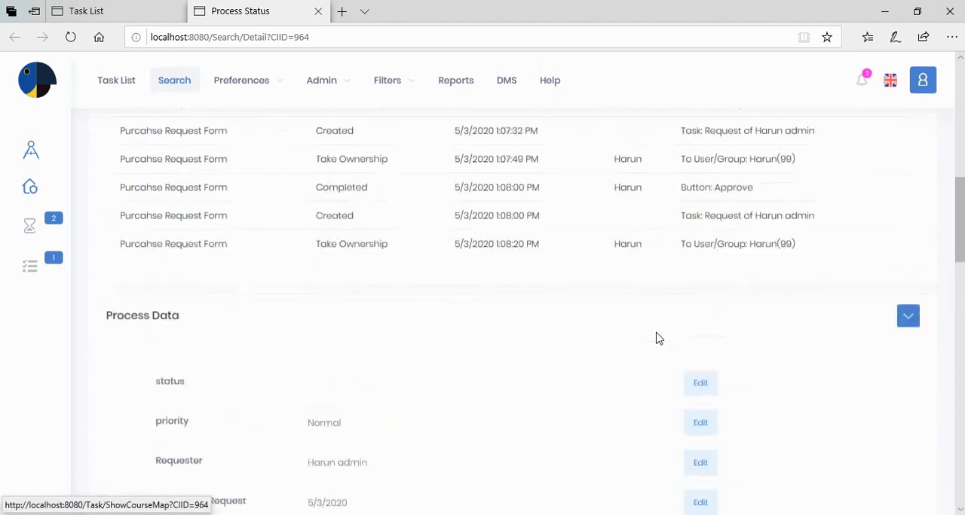
scroll(655, 338, up, 10)
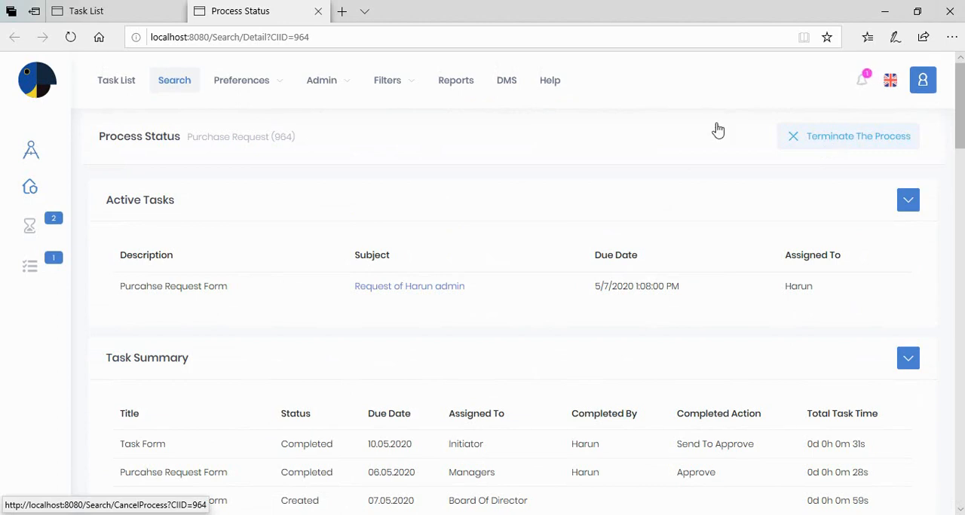
- Return to the Board Of Director task form and approve the purchase request
click(97, 11)
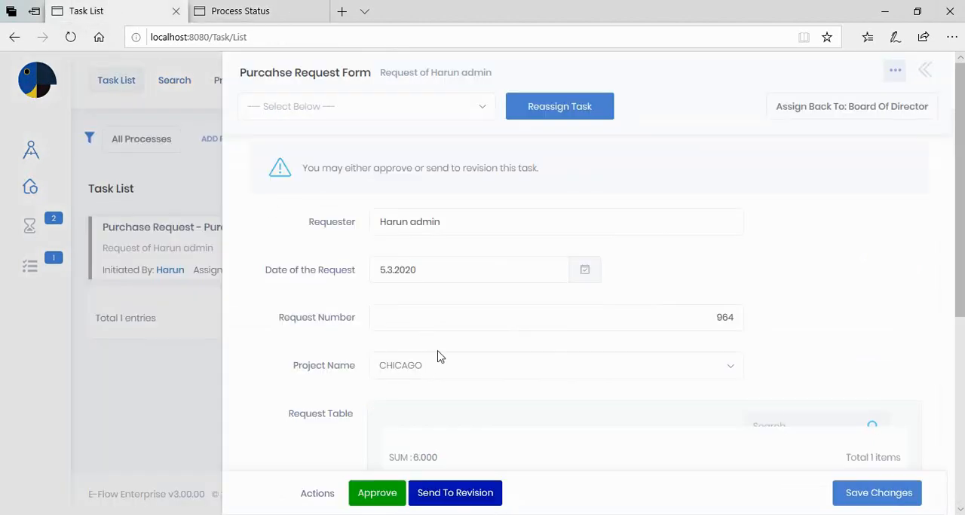
scroll(442, 354, down, 4)
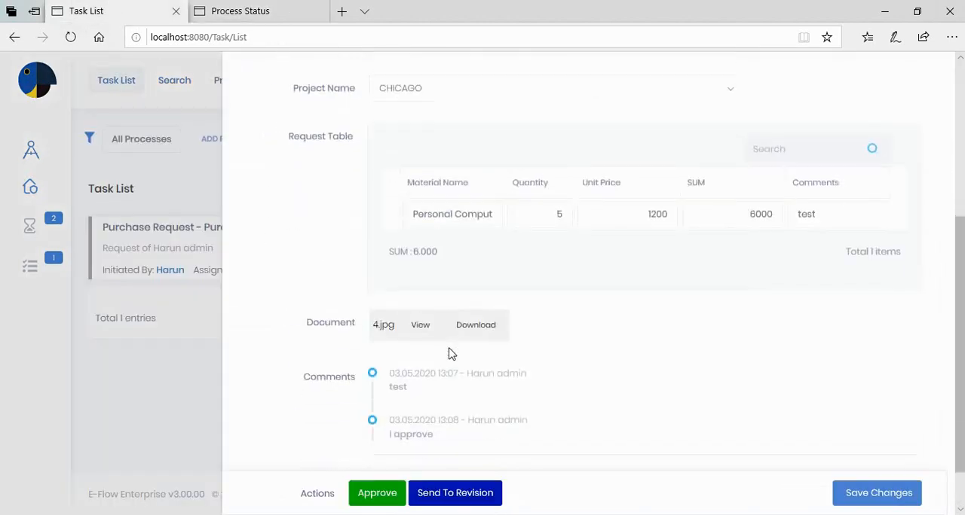
scroll(449, 354, down, 1)
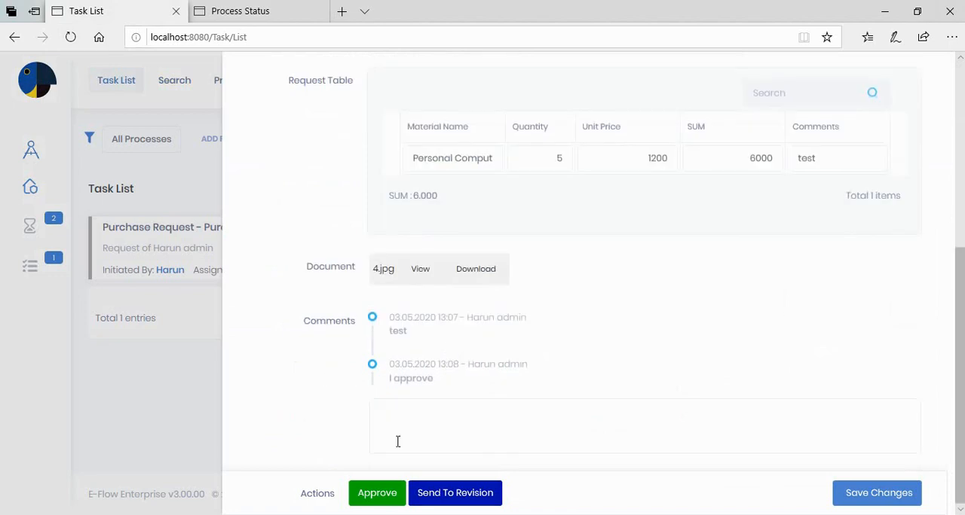
click(378, 494)
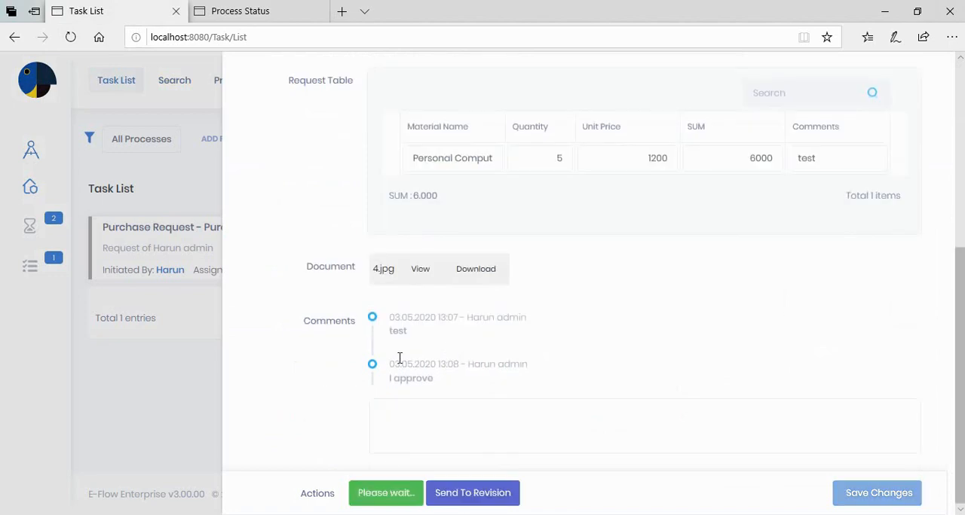